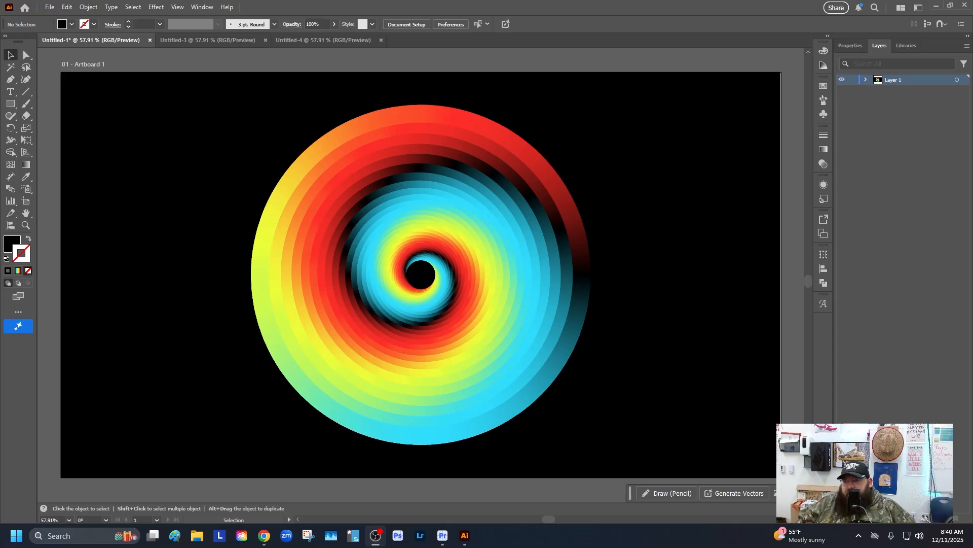
Step: Switch to the blank document Untitled-3 and set the fill to none, keeping the black stroke
left_click(218, 40)
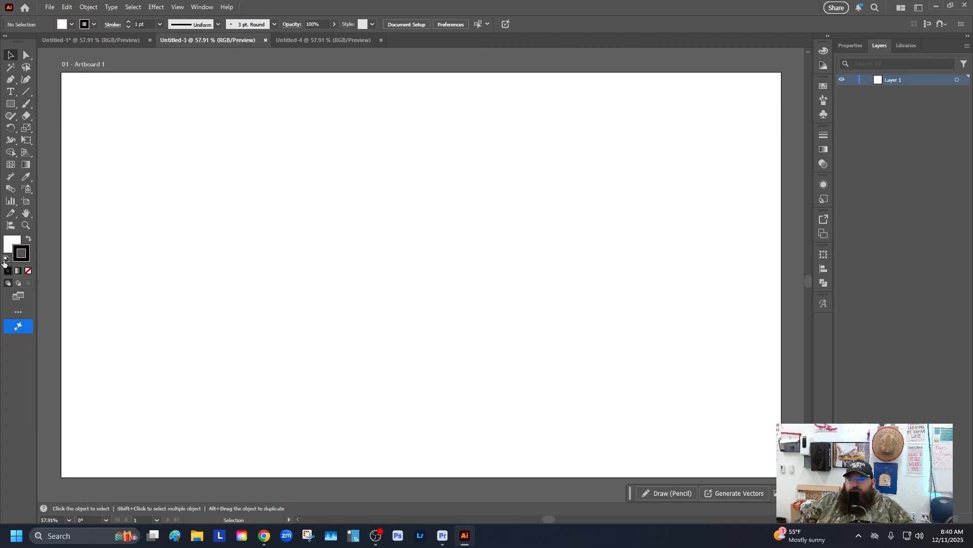
left_click(12, 243)
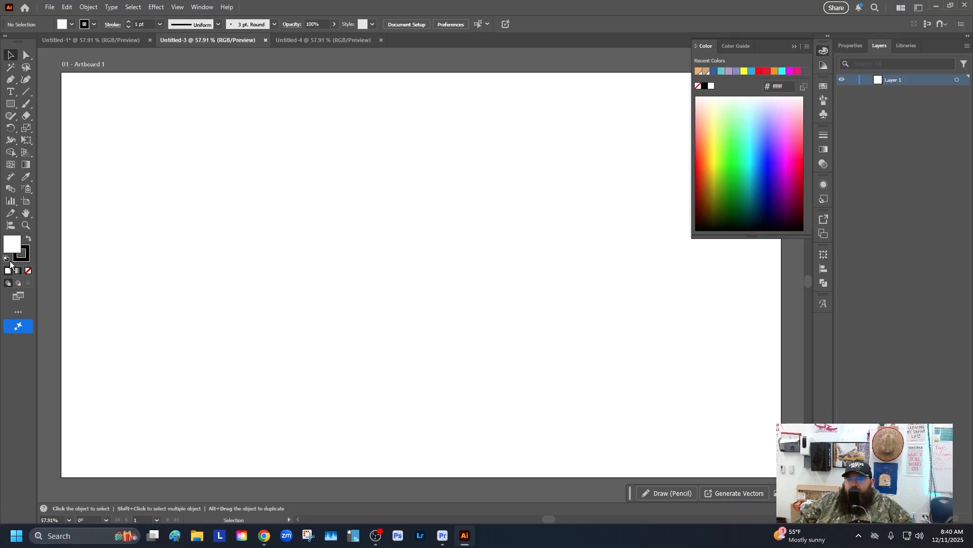
left_click(28, 272)
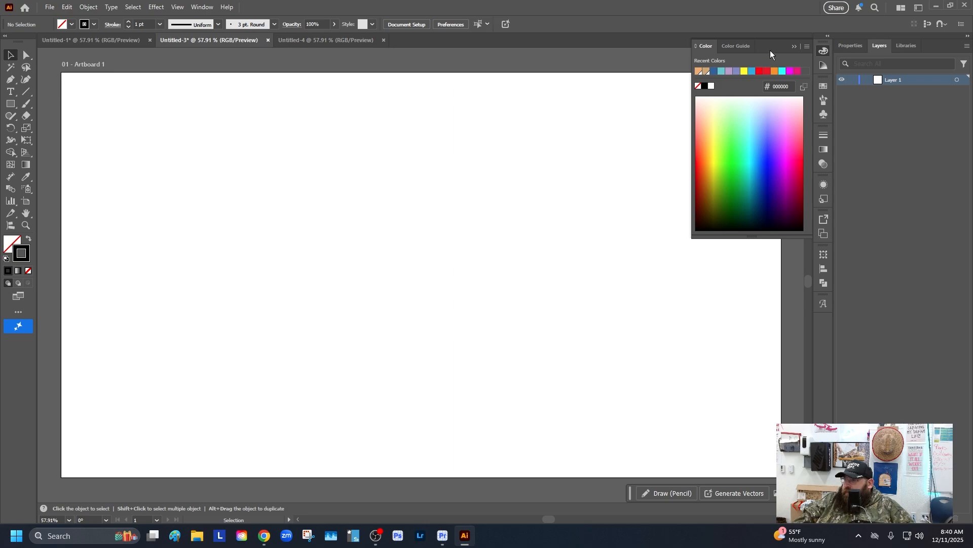
left_click(794, 46)
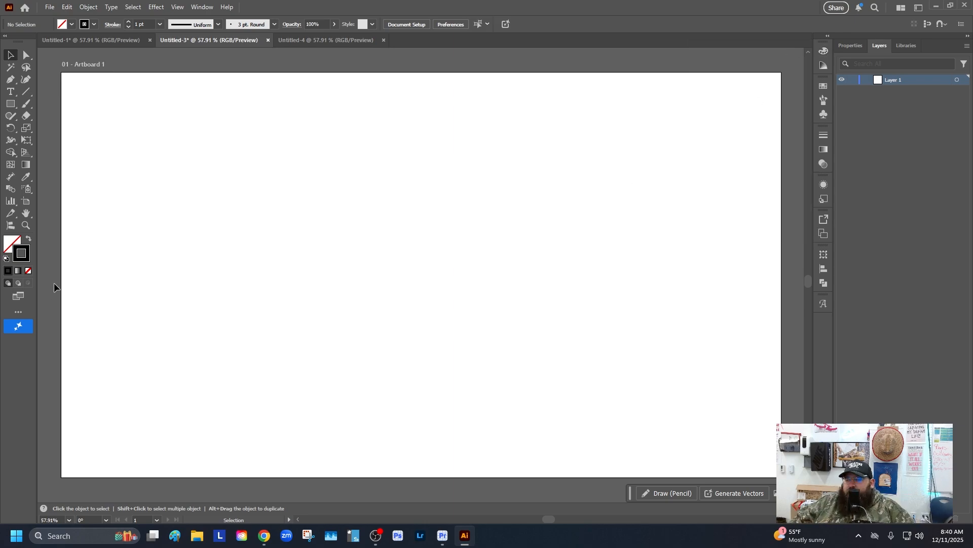
Step: Draw a circle about 897 pt in diameter and move it to the centre of the artboard
left_click(11, 103)
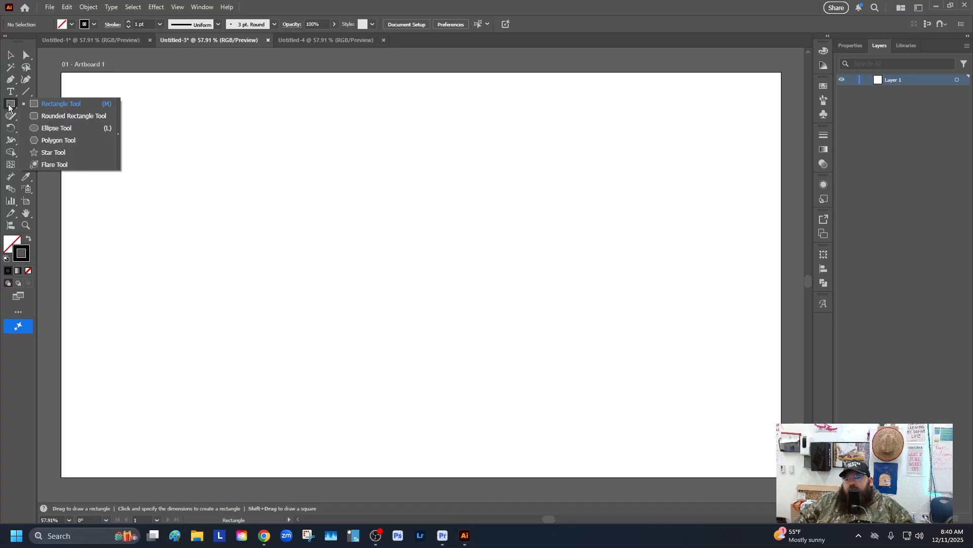
left_click(57, 128)
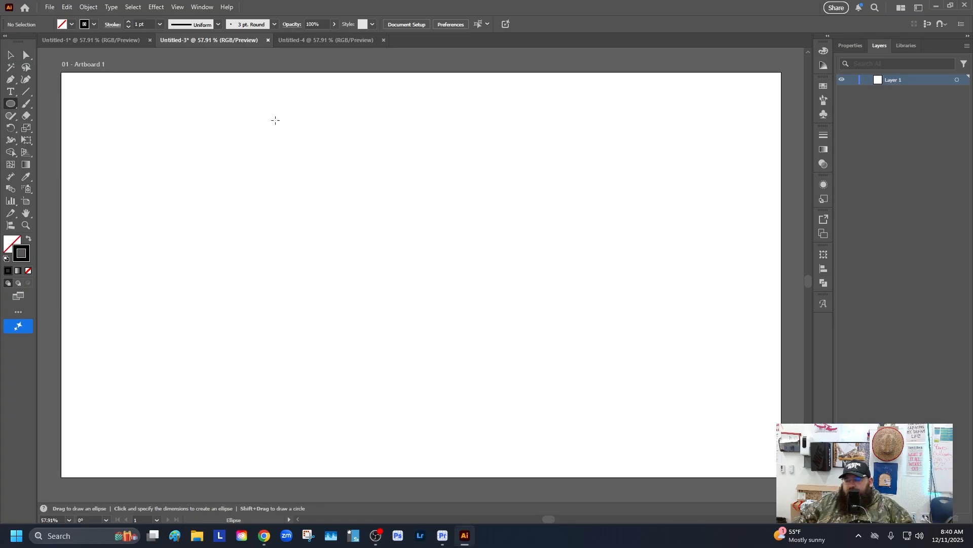
left_click_drag(275, 120, 612, 405)
left_click(10, 54)
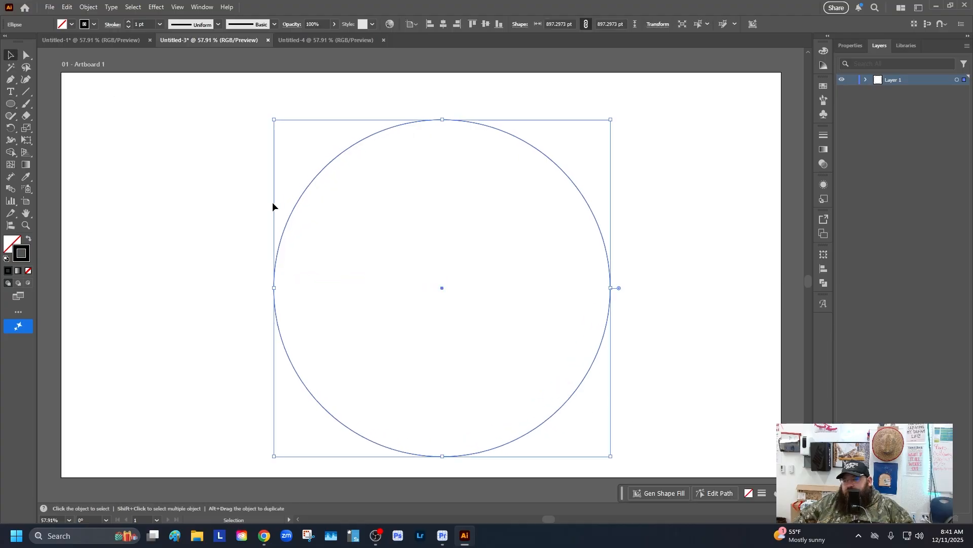
left_click_drag(301, 195, 279, 180)
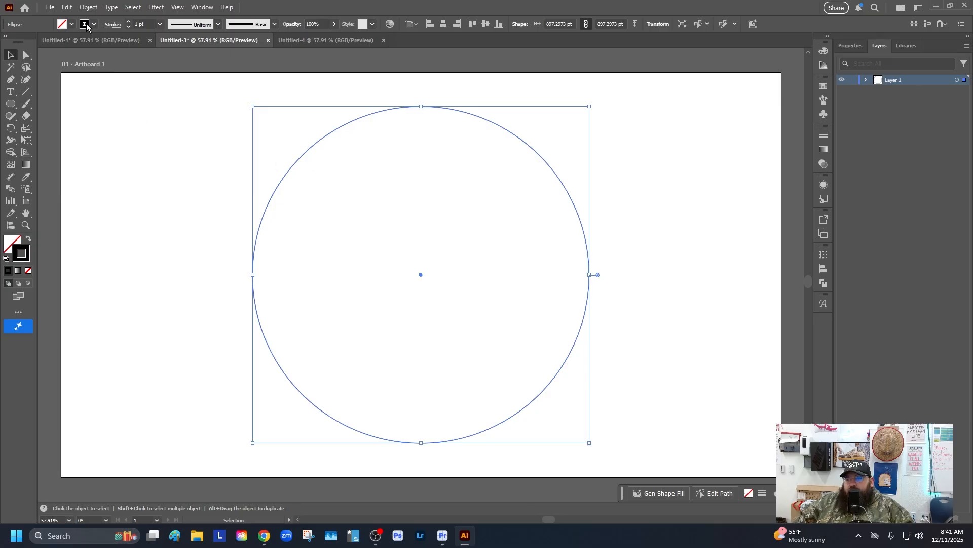
Step: Set the circle's stroke weight to 30 pt
left_click(142, 23)
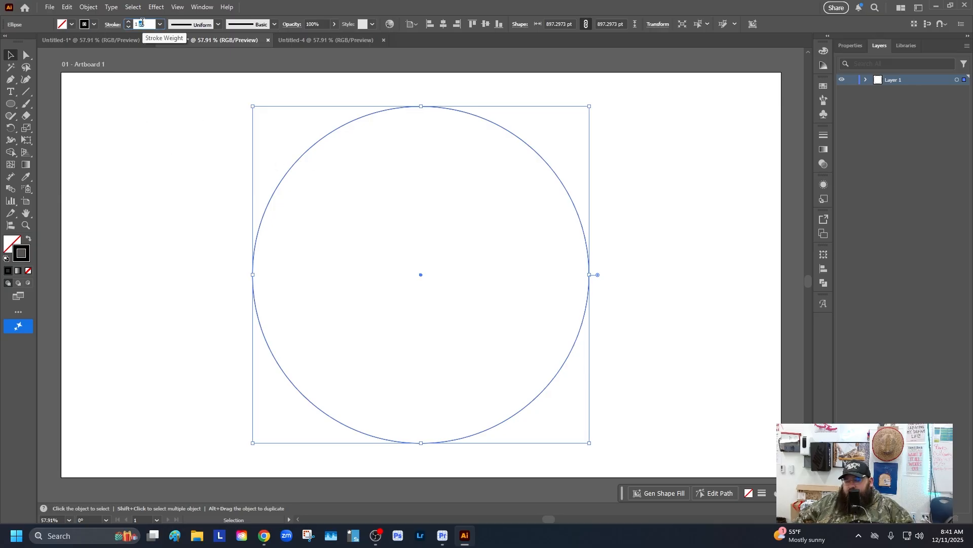
key("BackSpace")
type("3")
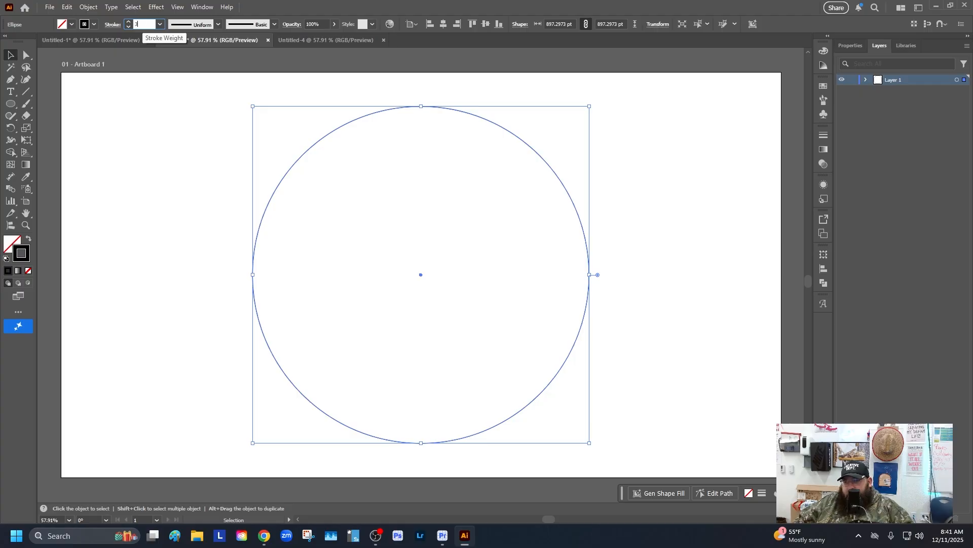
type("0")
key("Return")
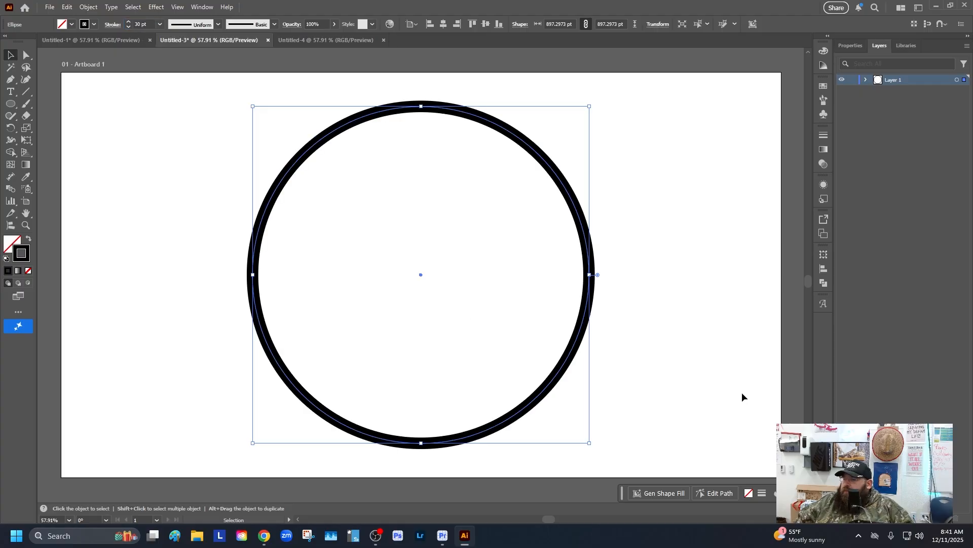
Step: Apply the white-to-black preset gradient to the circle's stroke, leaving the fill empty
left_click(616, 344)
left_click(590, 310)
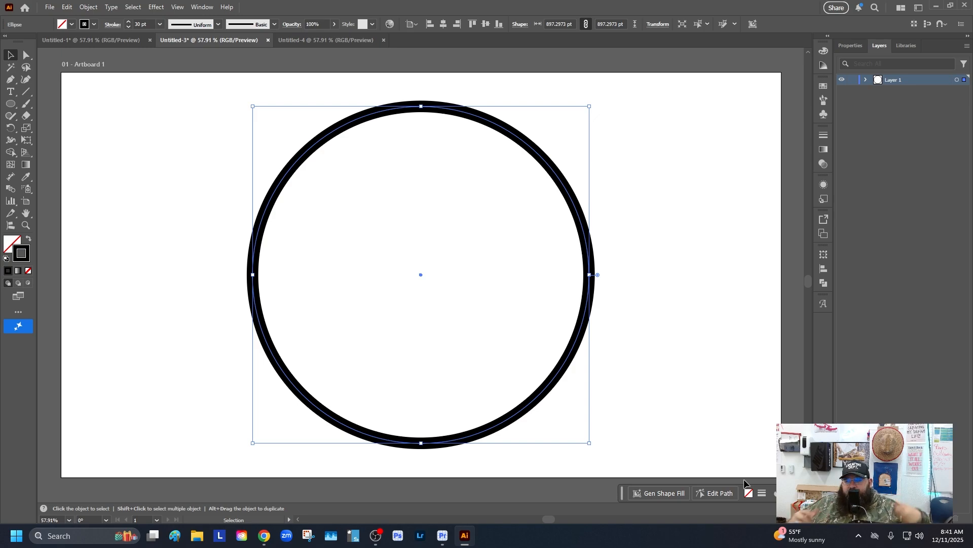
left_click(825, 150)
left_click(825, 149)
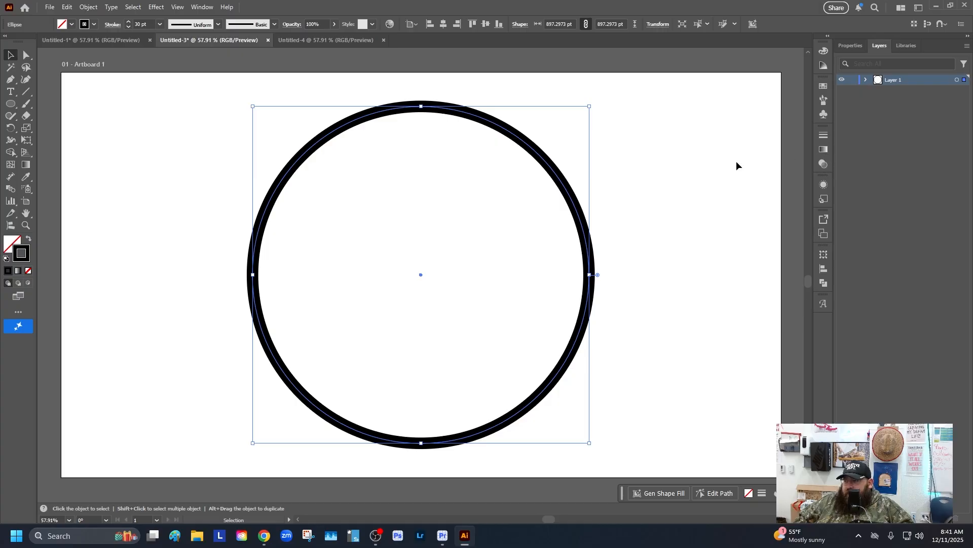
left_click(825, 154)
left_click(826, 153)
left_click(197, 5)
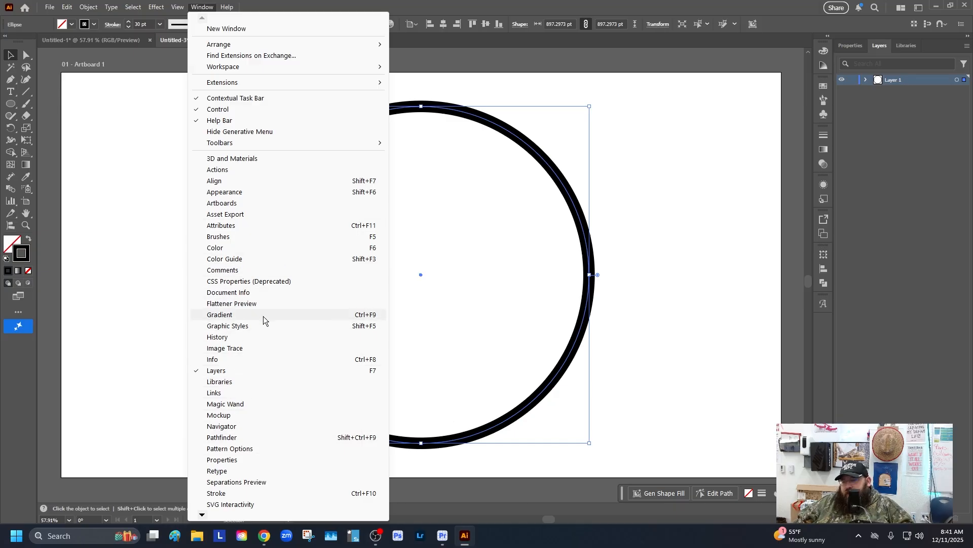
left_click(824, 149)
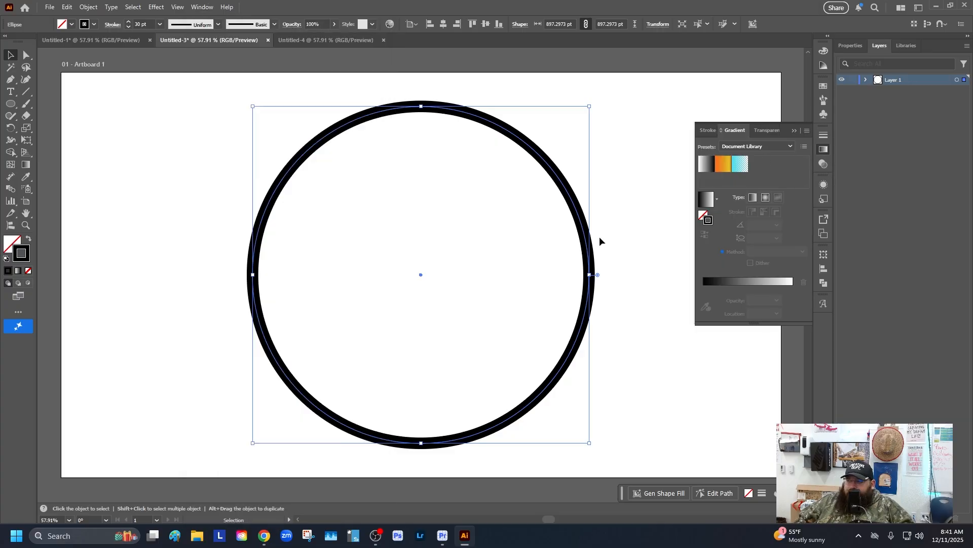
left_click(703, 216)
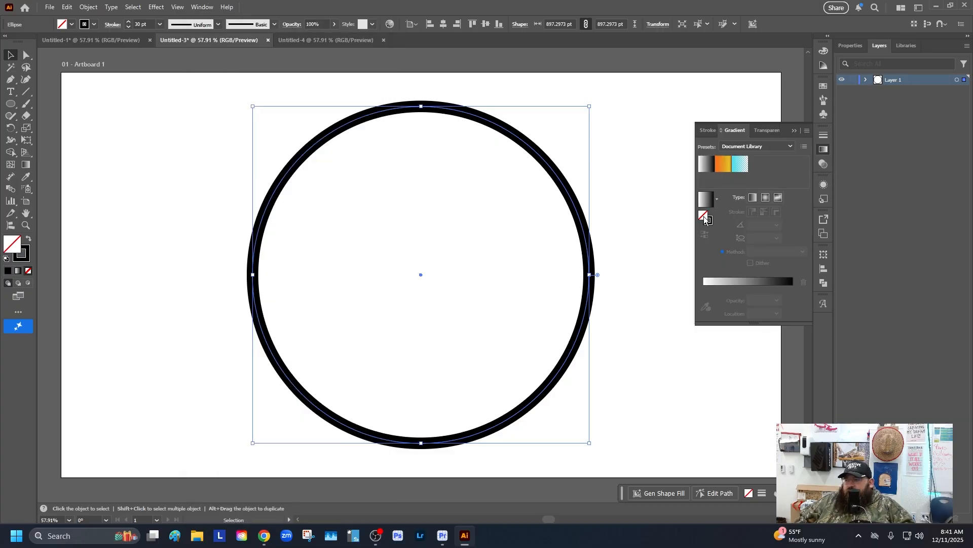
left_click(709, 221)
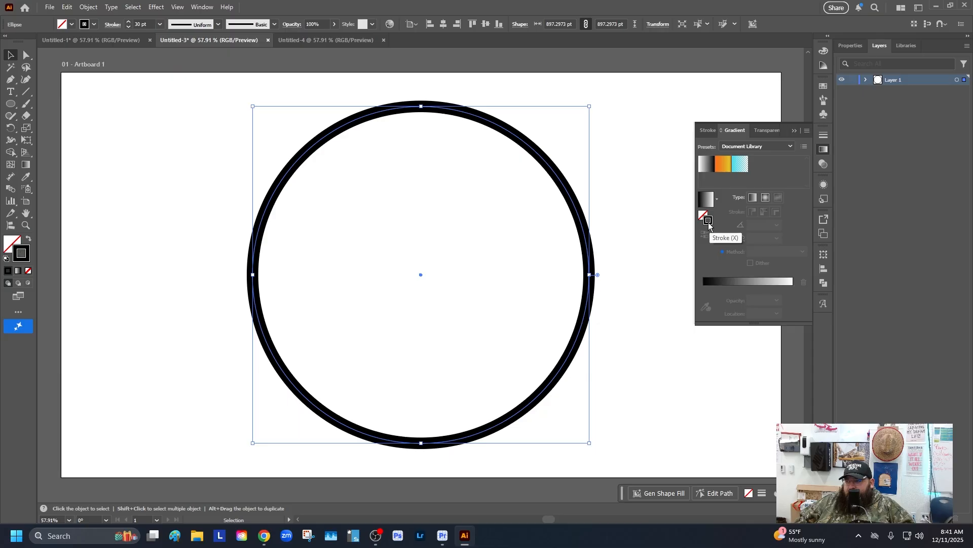
left_click(704, 168)
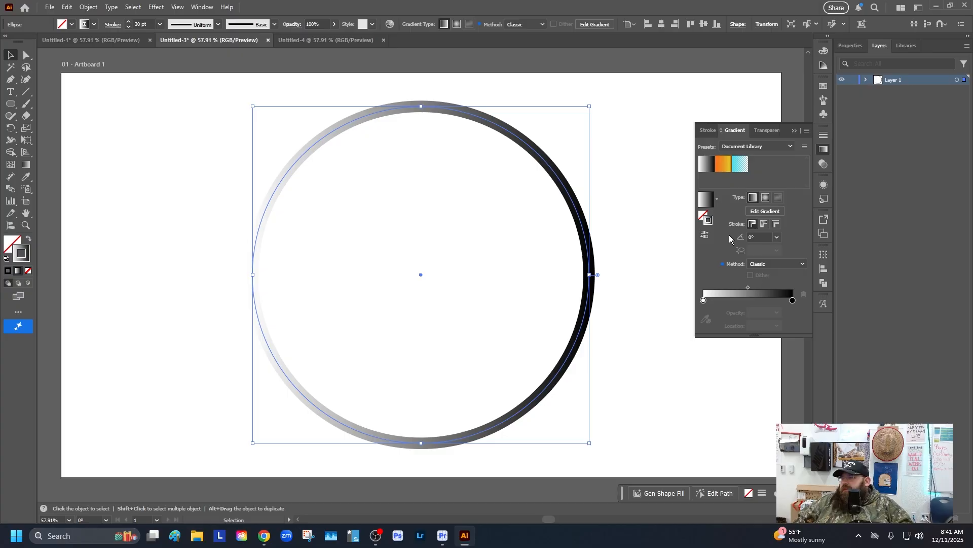
Step: Make the gradient run along the circle's stroke instead of within it
left_click(764, 224)
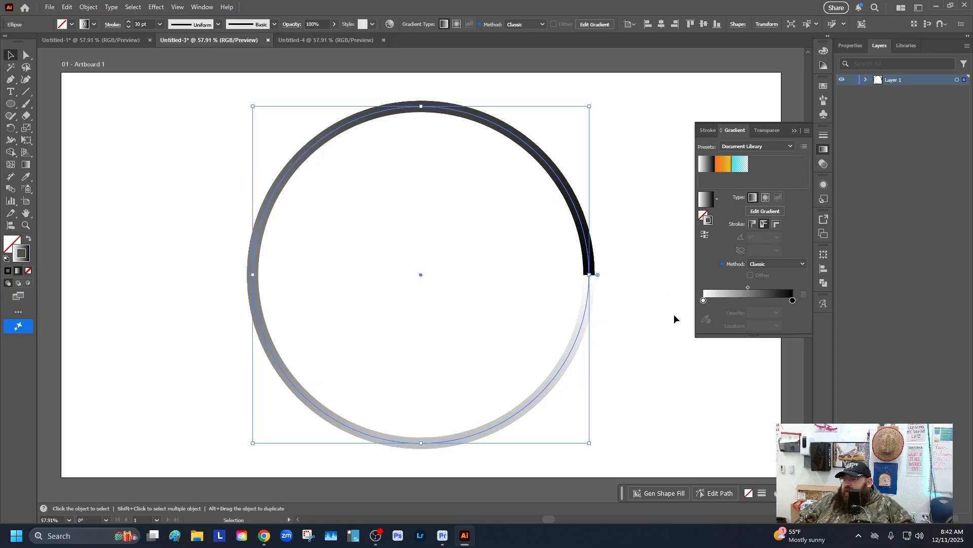
left_click(794, 131)
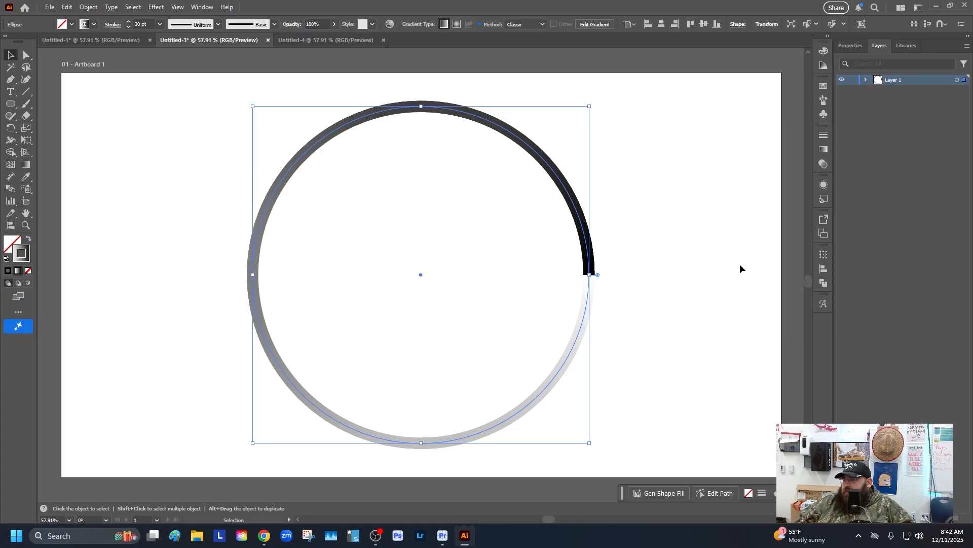
left_click(821, 149)
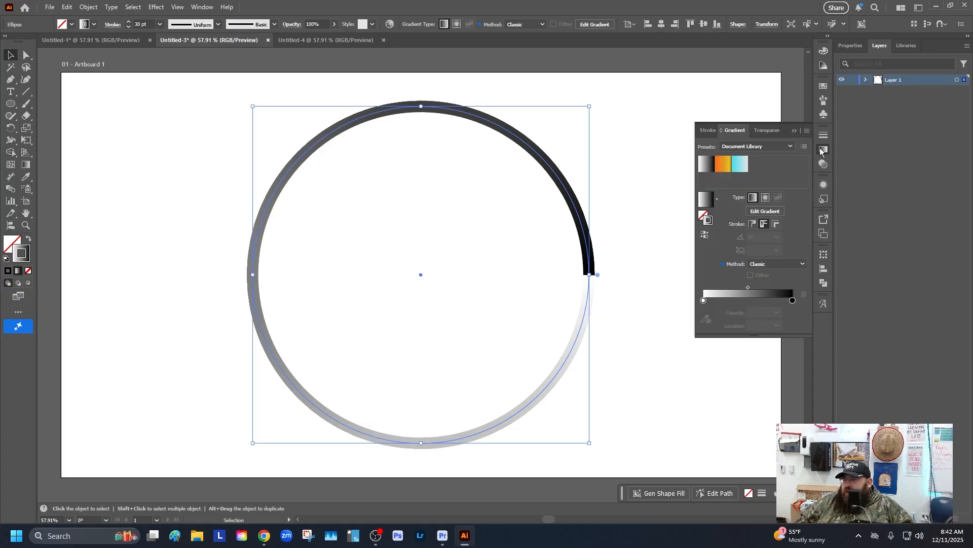
left_click(794, 130)
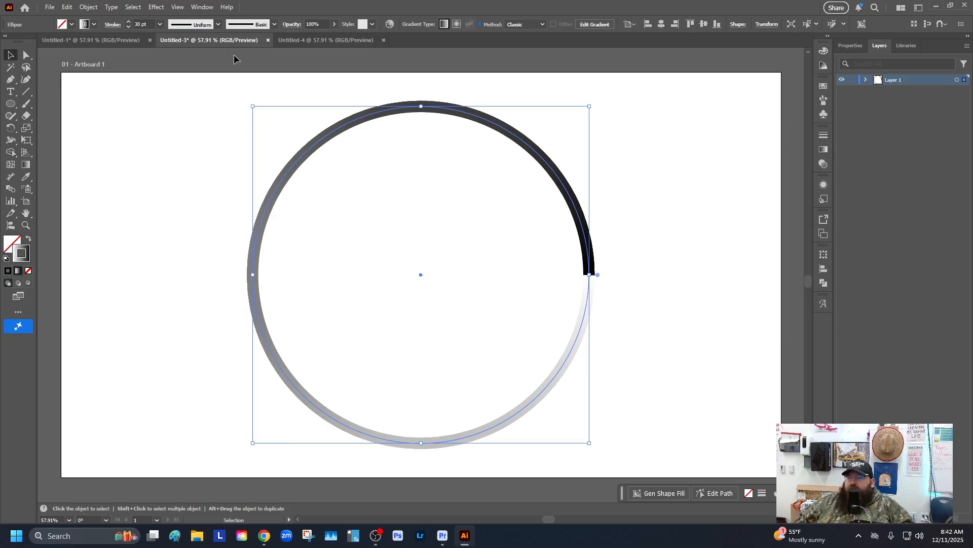
Step: Start a Distort & Transform > Transform effect on the circle with 30 copies
left_click(157, 7)
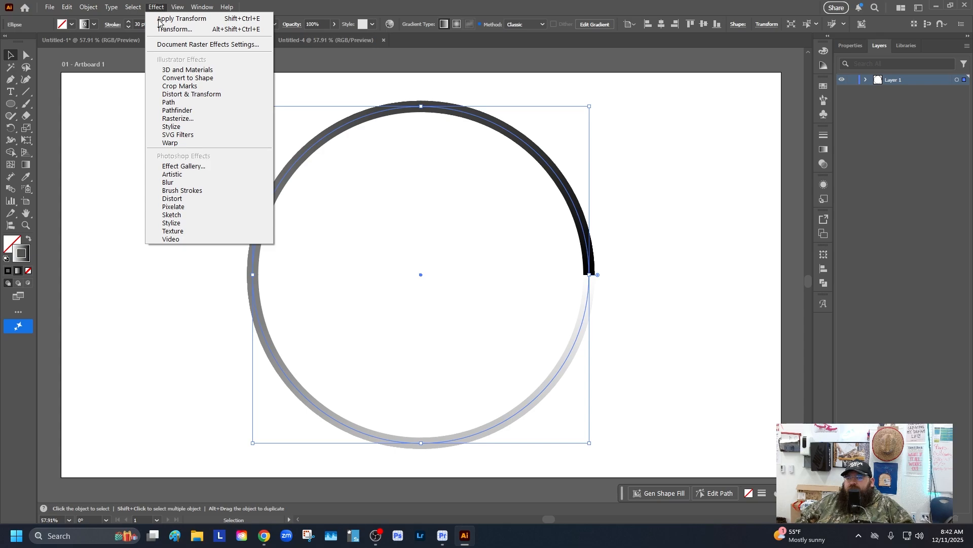
mouse_move(202, 95)
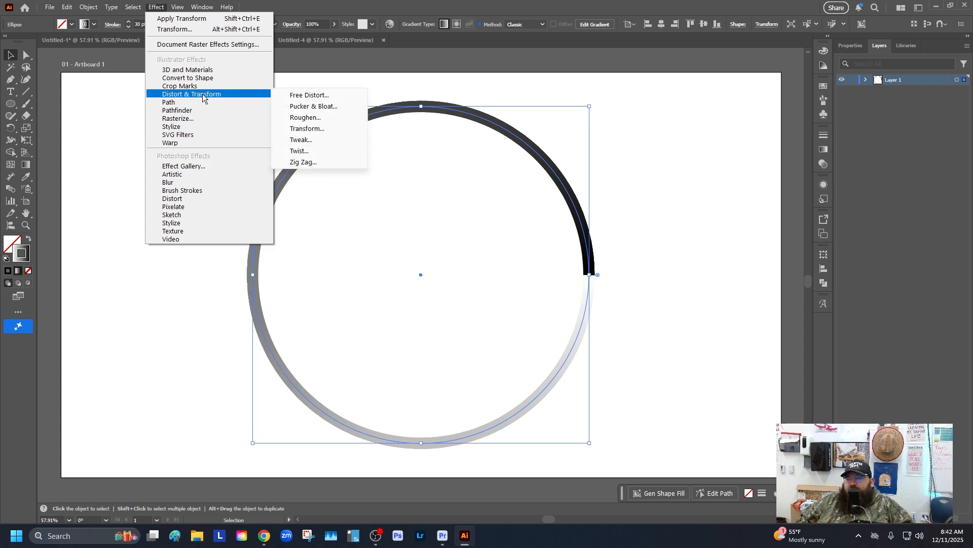
left_click(309, 130)
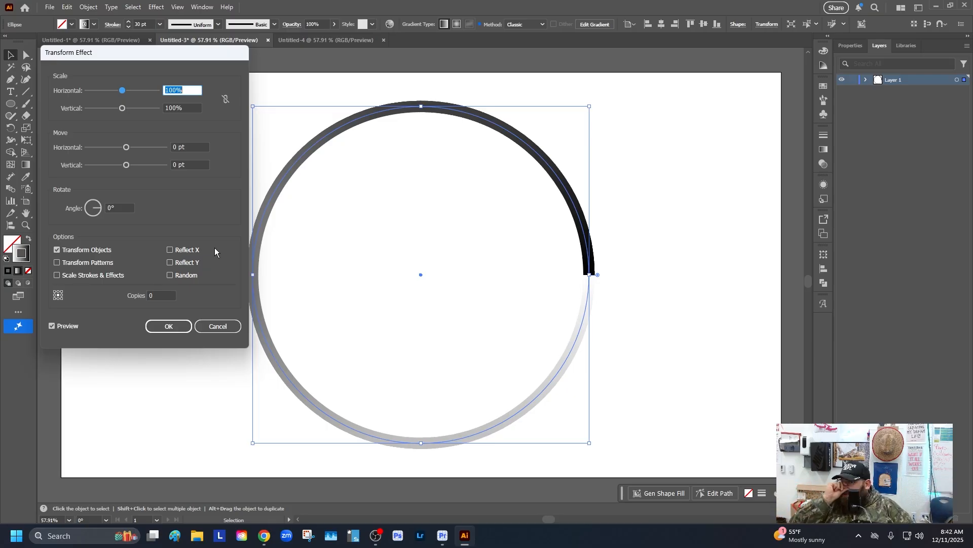
left_click(171, 294)
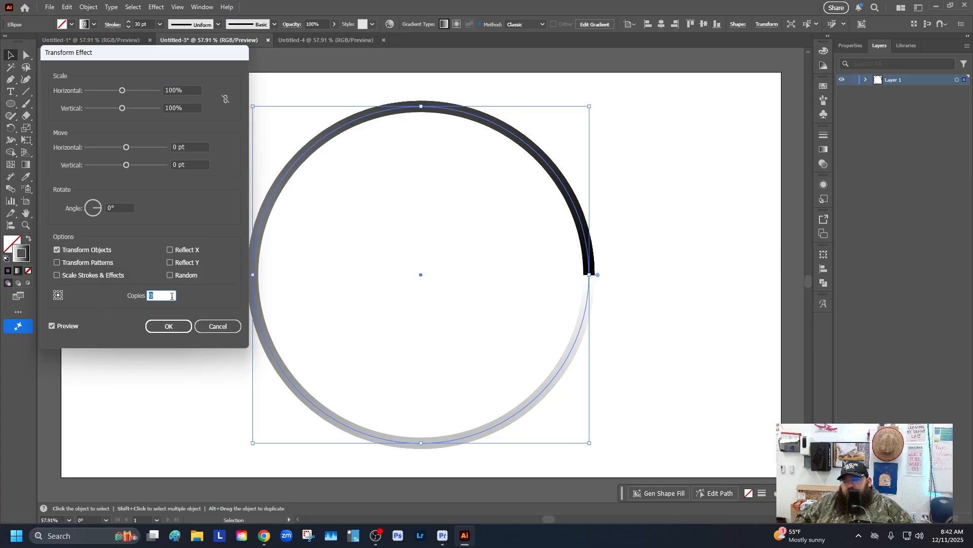
type("30")
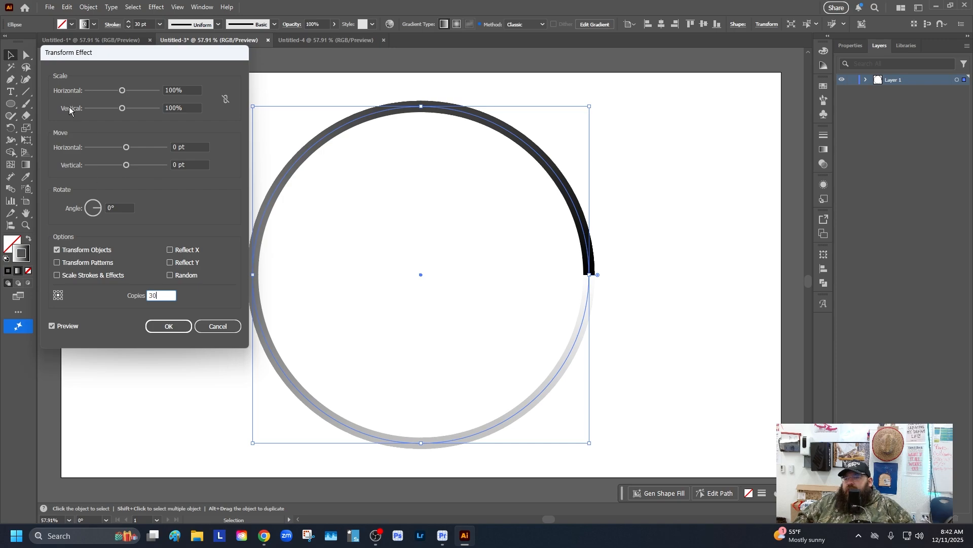
Step: Set both the horizontal and vertical scale of the Transform effect to 96%
left_click(201, 93)
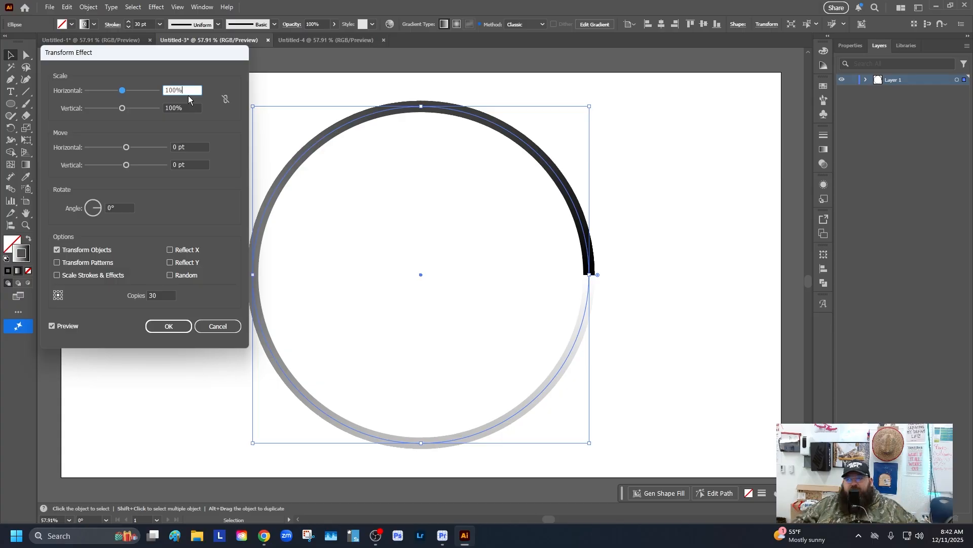
left_click(226, 99)
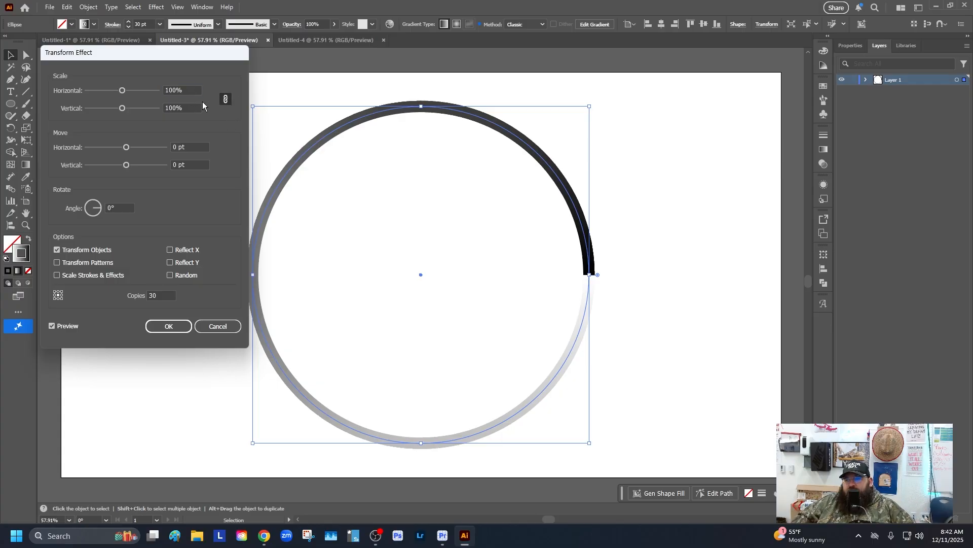
left_click(189, 87)
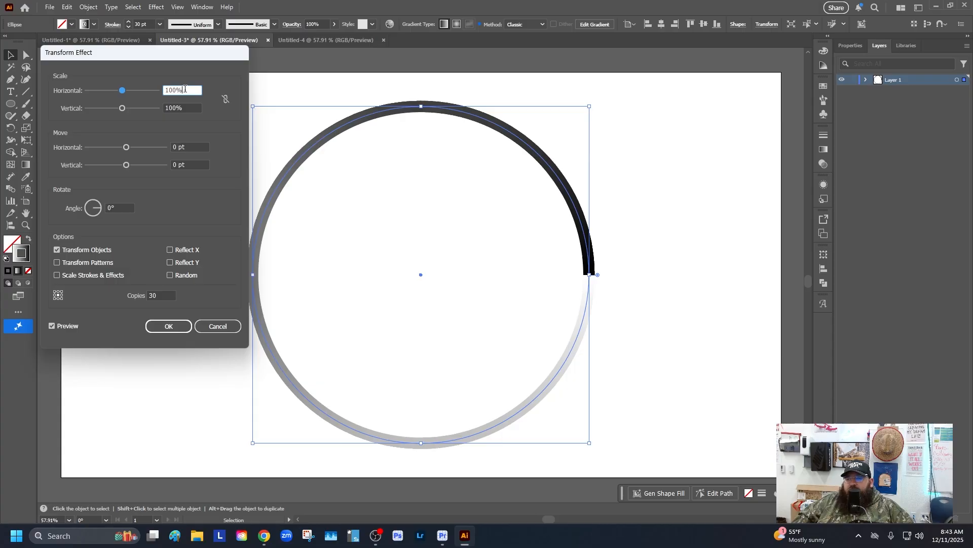
key("Down")
key("Down")
key("Down")
key("Down")
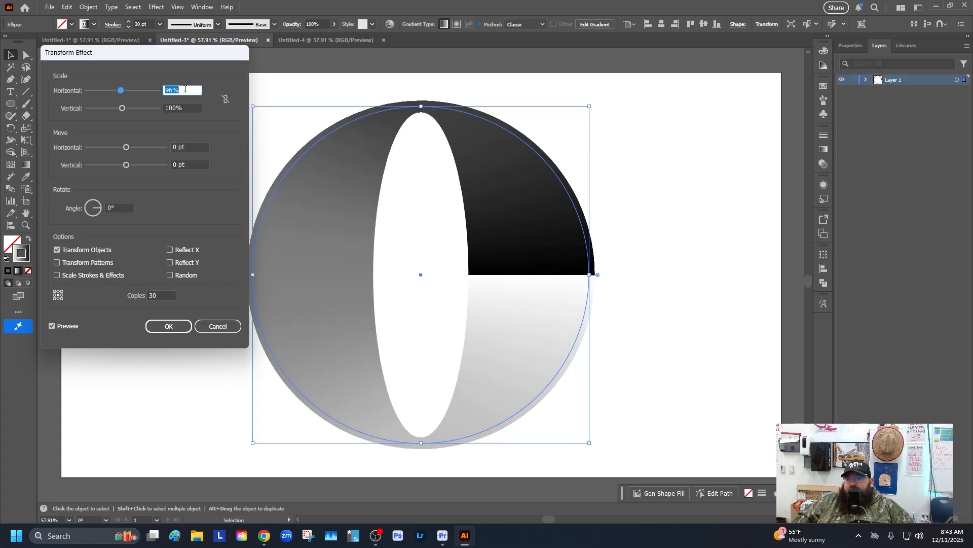
left_click(193, 108)
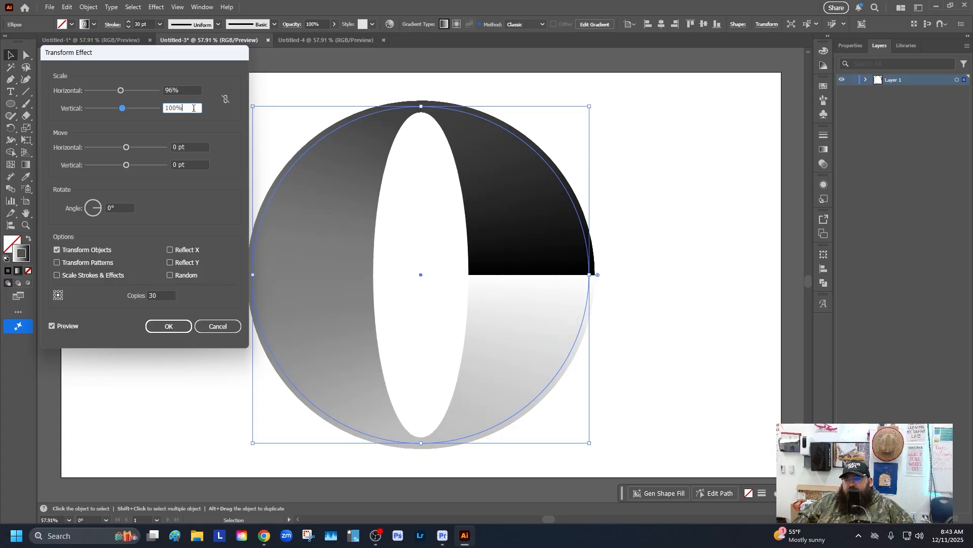
key("Down")
key("Down")
key("Down")
key("Down")
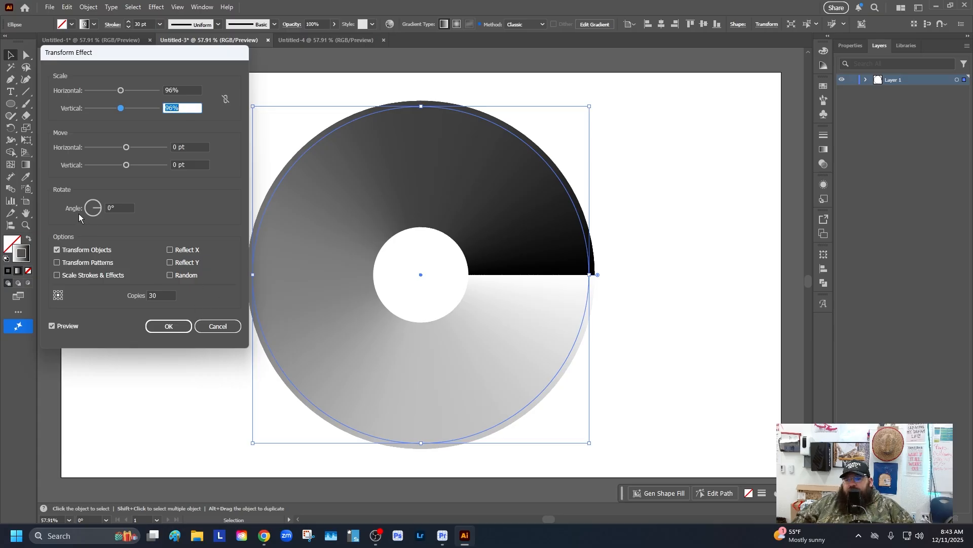
Step: Set the rotation angle of the Transform effect to 25°
left_click(116, 206)
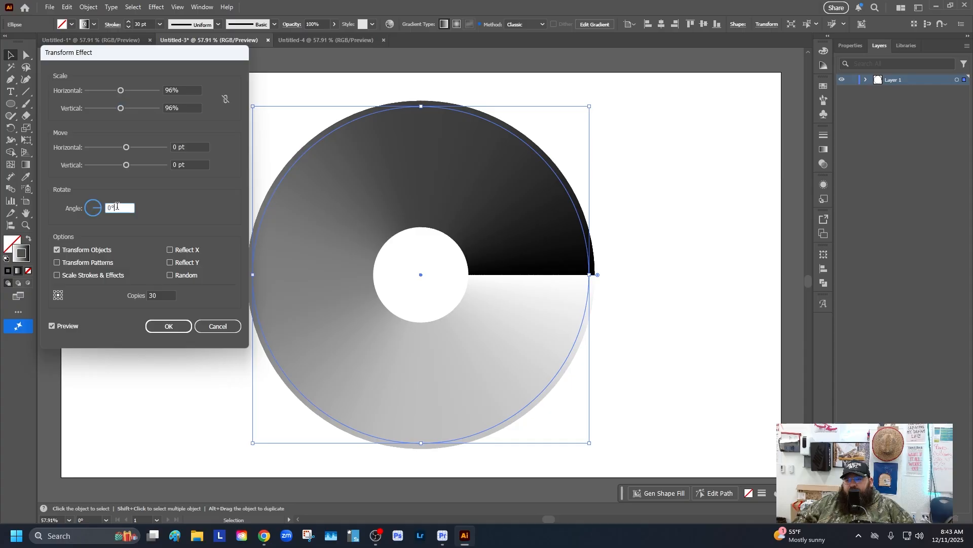
key("Up")
key("Up")
key("Up")
key("Up")
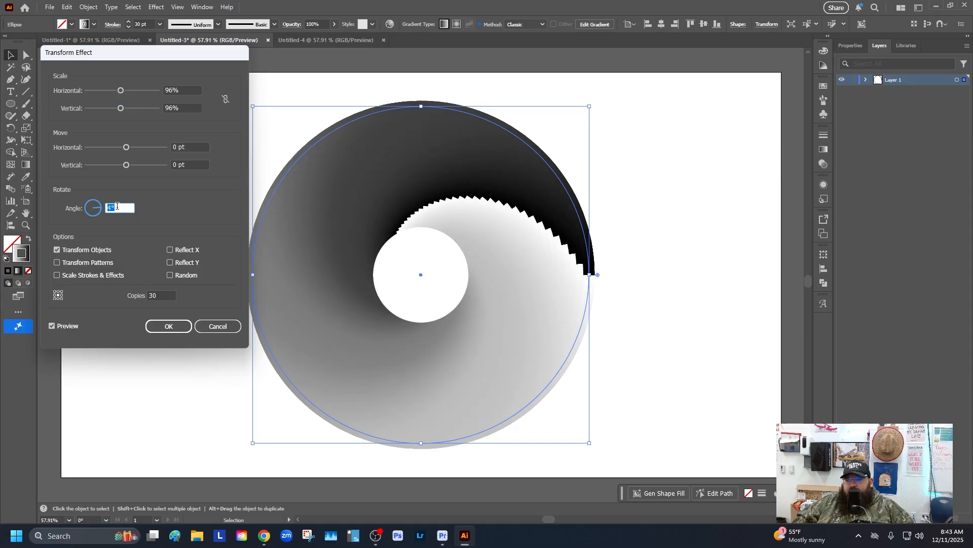
key("Up")
key("Up")
key("Up")
key("Up")
key("Up")
key("Up")
key("Up")
key("Up")
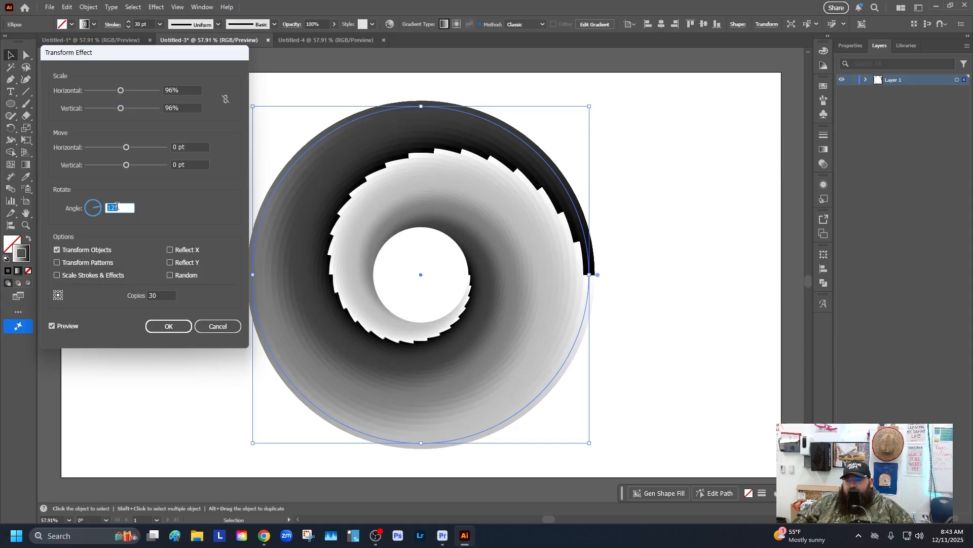
key("Up")
key("Up")
key("Up")
key("Up")
key("Up")
key("Up")
key("Up")
key("Up")
key("Up")
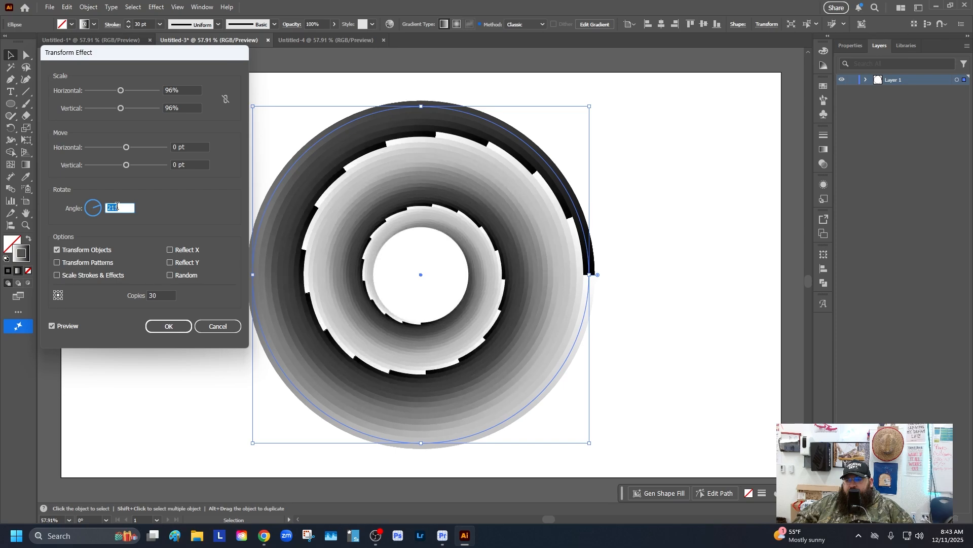
key("Down")
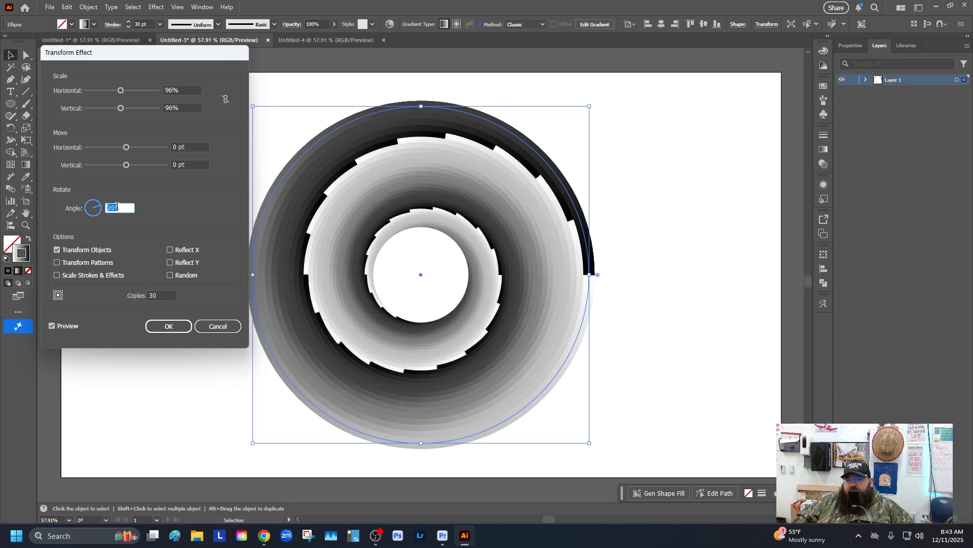
key("Up")
key("Up")
key("Up")
key("Up")
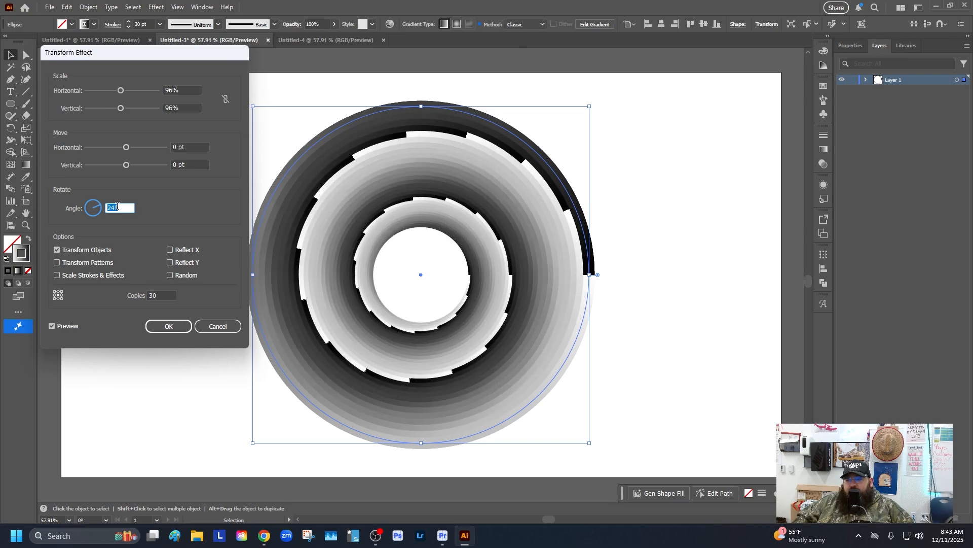
key("Up")
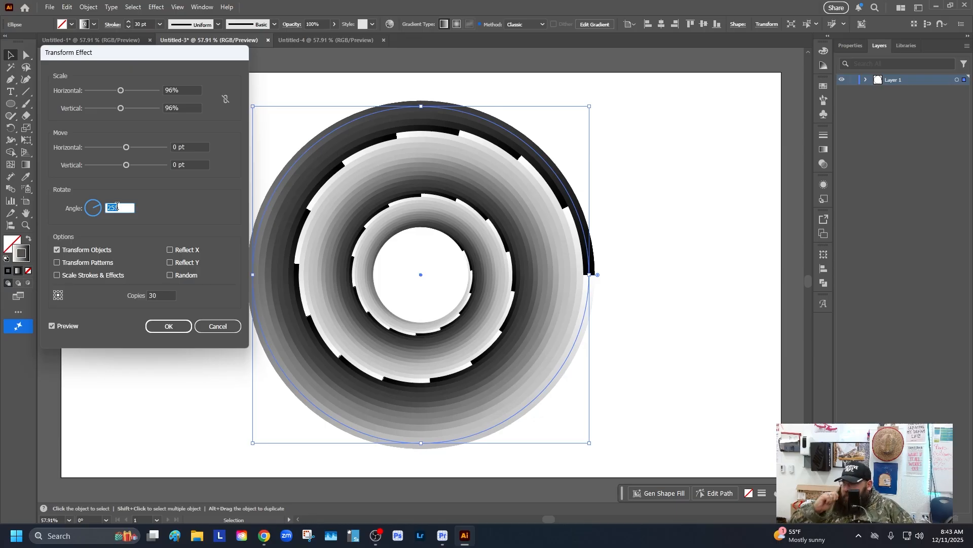
Step: Set the number of copies in the Transform effect to 40
left_click(168, 296)
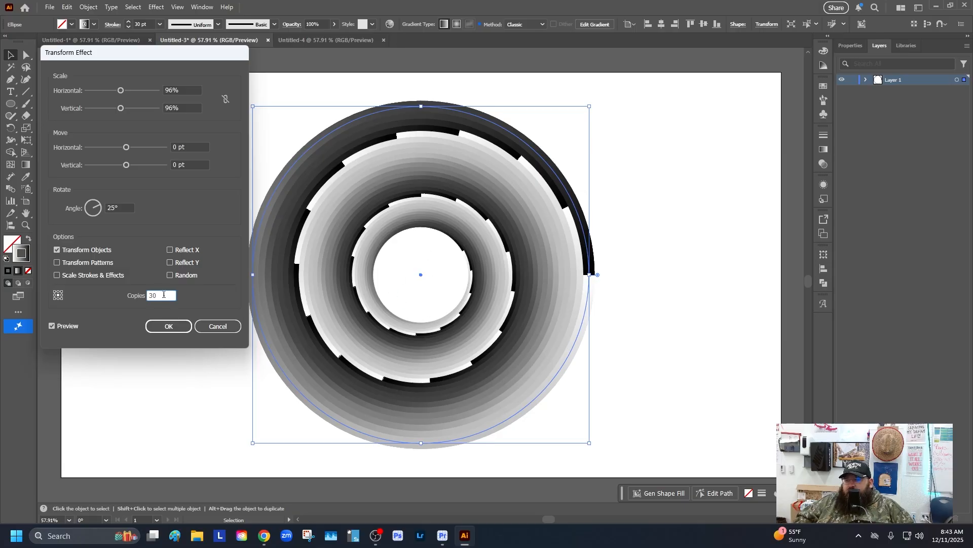
key("Up")
key("Up")
key("Up")
key("Up")
key("Up")
key("Up")
key("Up")
key("Up")
key("Up")
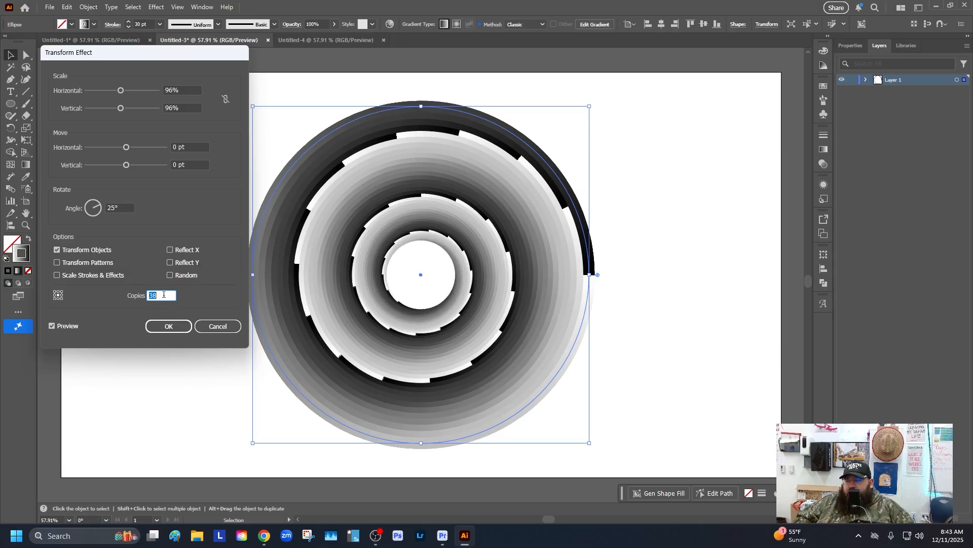
key("Up")
key("Up")
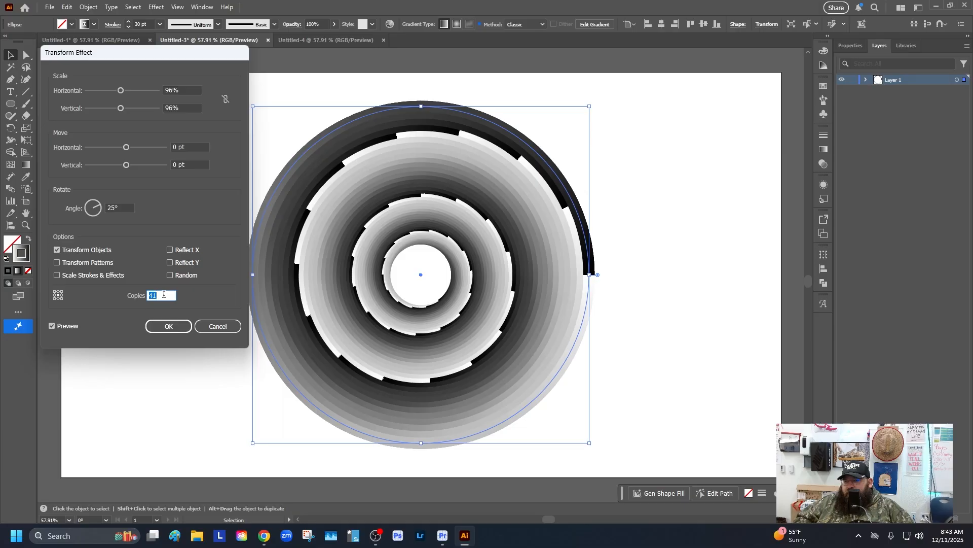
key("Down")
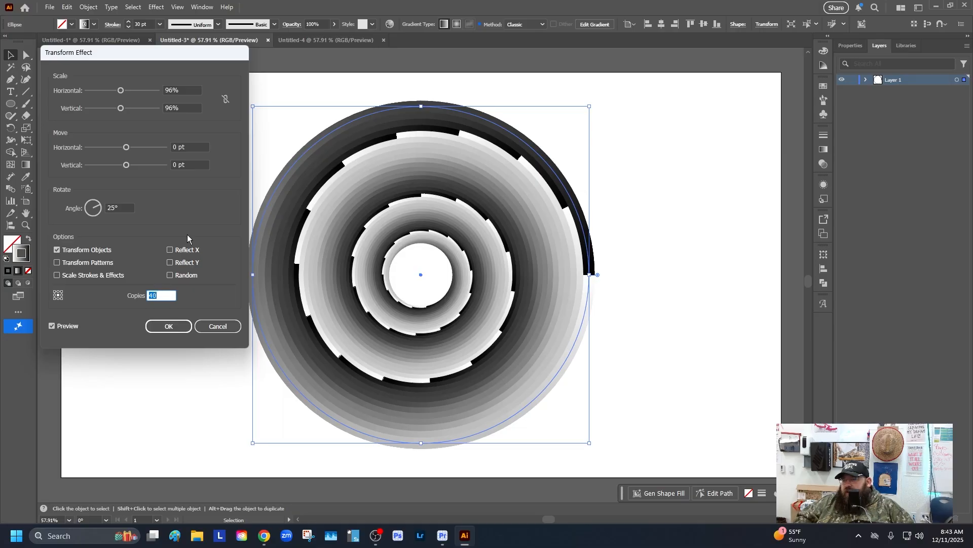
Step: Set both the horizontal and vertical scale of the Transform effect to 95% and apply the effect
left_click(188, 91)
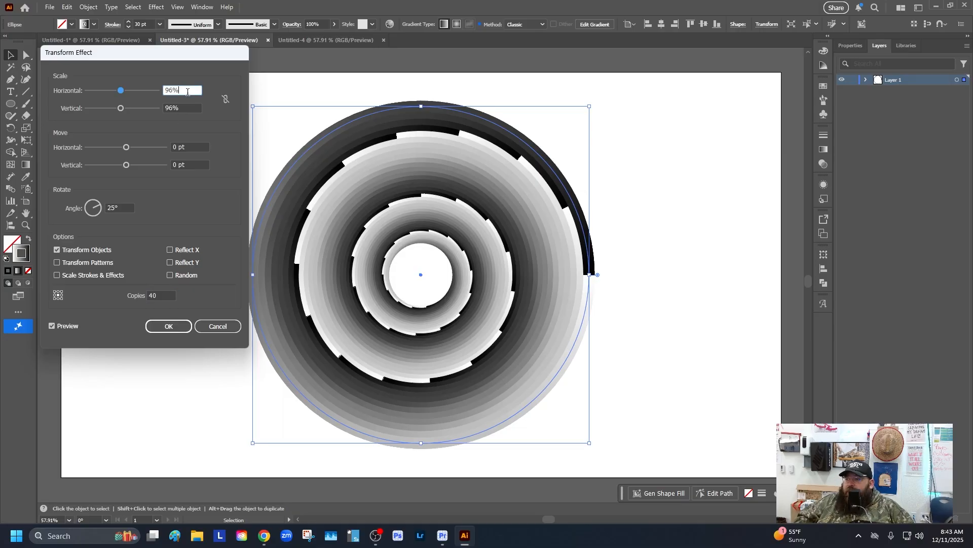
key("Up")
key("Down")
key("Down")
key("Down")
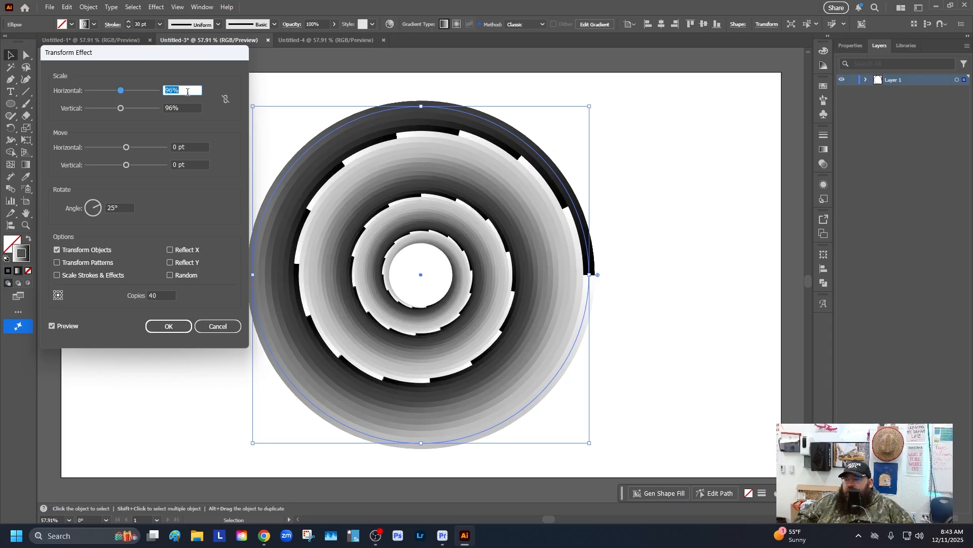
key("Down")
key("Down")
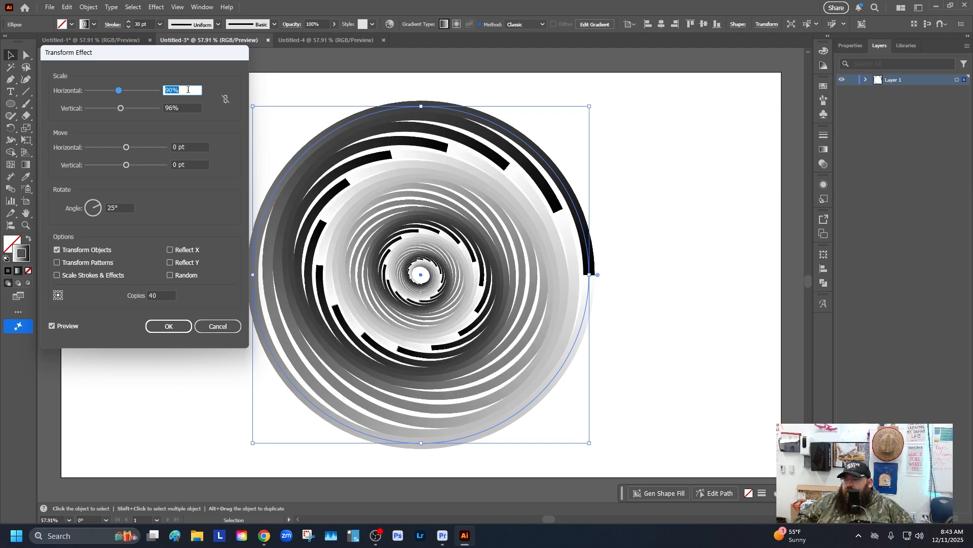
key("Up")
key("Up")
key("Up")
key("Up")
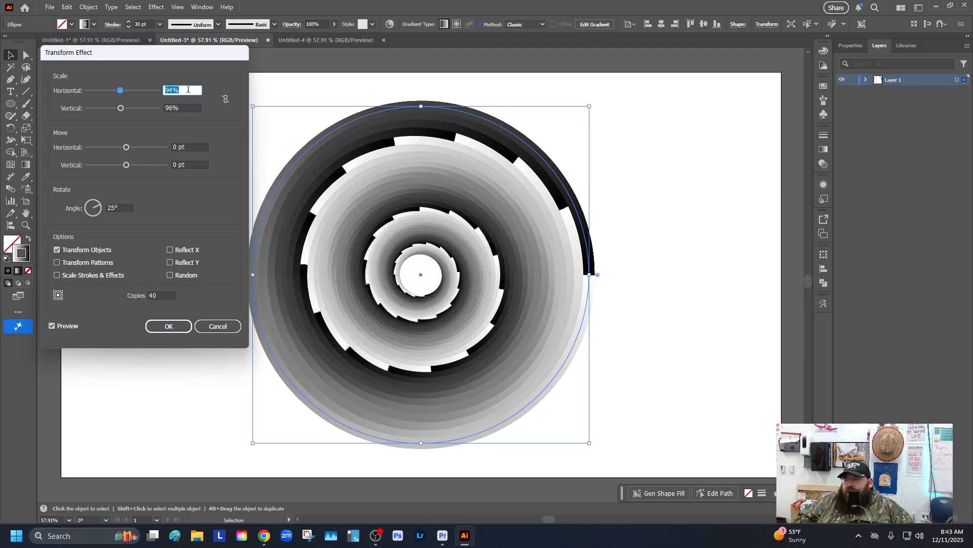
key("Up")
key("Down")
left_click(186, 108)
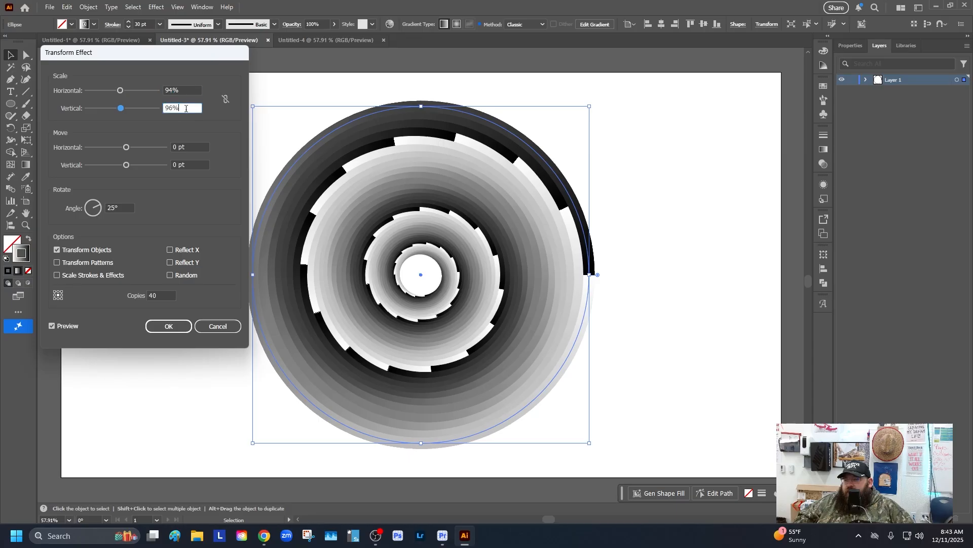
key("Down")
key("Down")
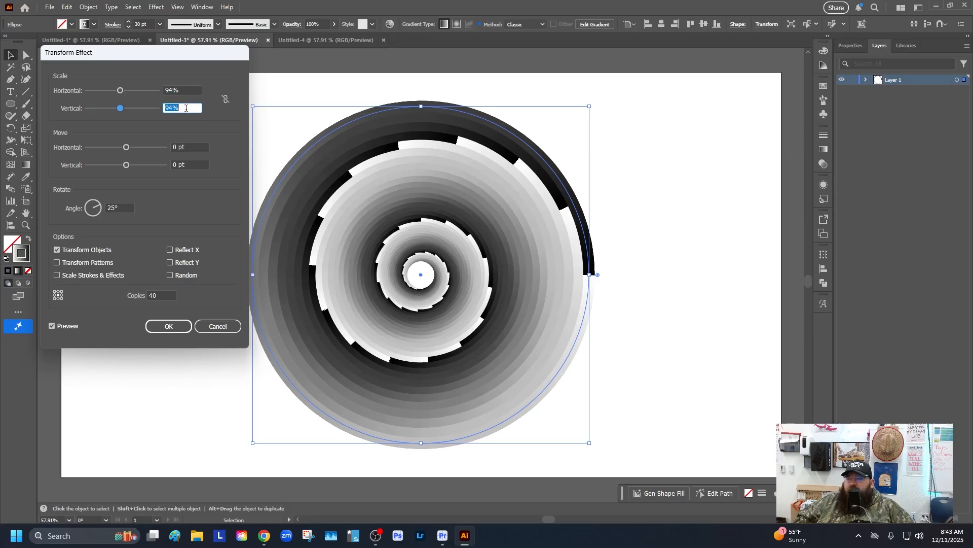
key("Up")
left_click(191, 89)
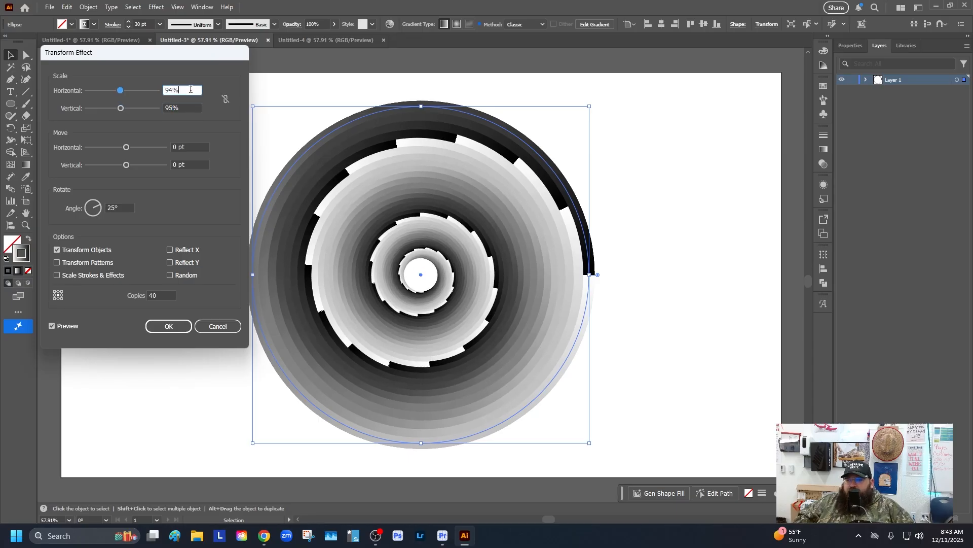
key("Up")
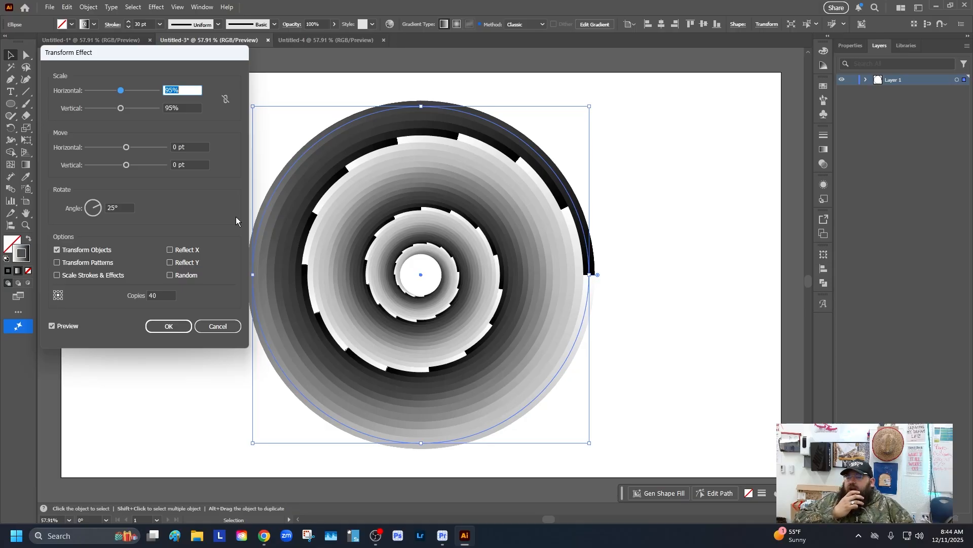
left_click(176, 330)
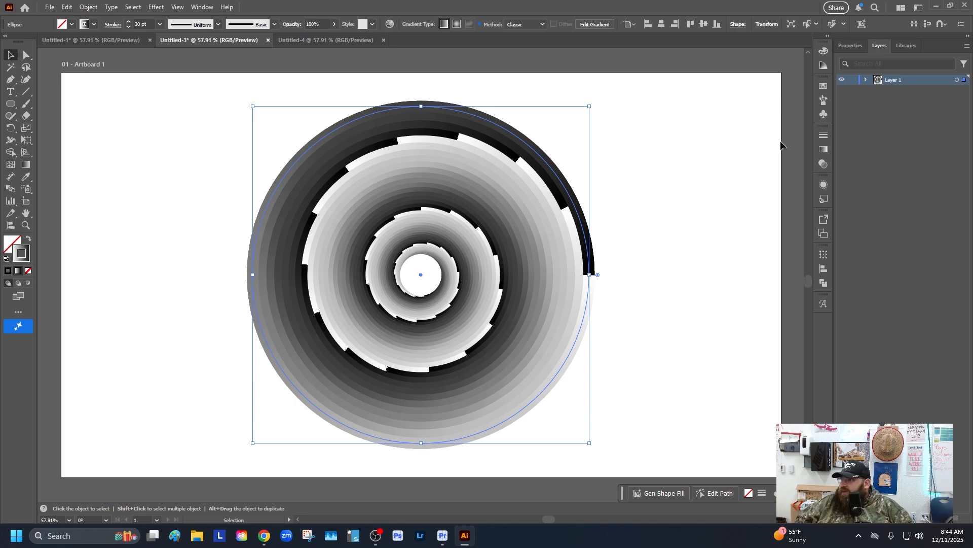
Step: Change the white start stop of the circle's stroke gradient to black
left_click(824, 151)
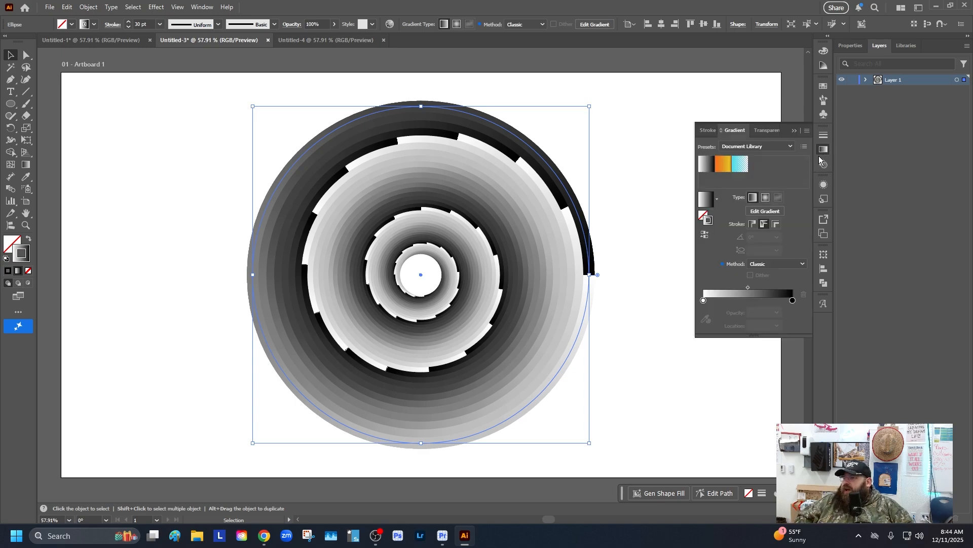
double_click(703, 300)
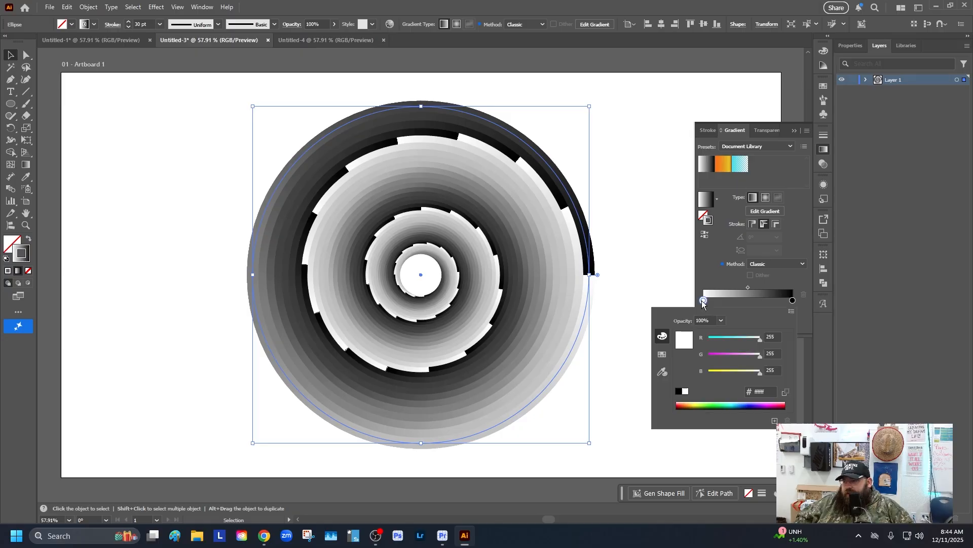
left_click(679, 392)
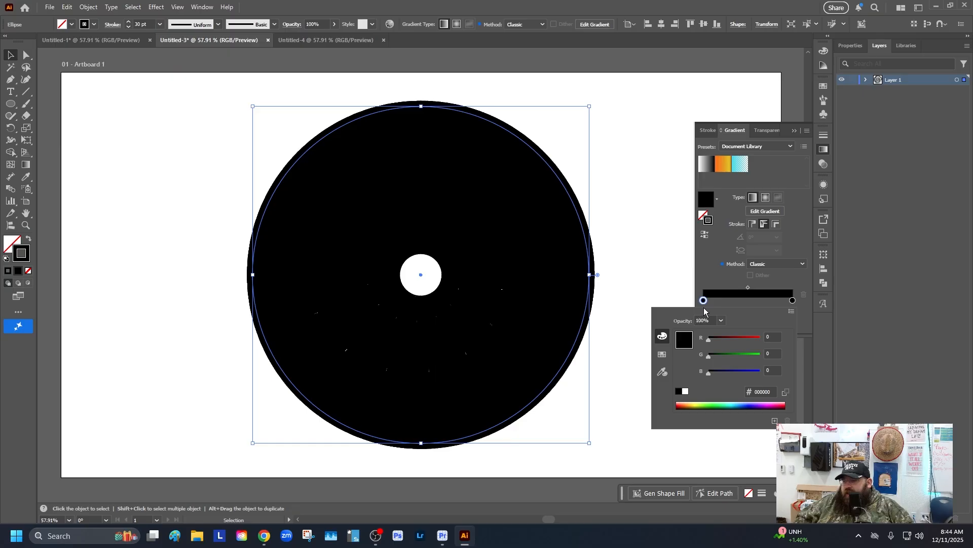
Step: Add three evenly spaced stops between the ends of the stroke gradient, with the first at about 24%
left_click(719, 302)
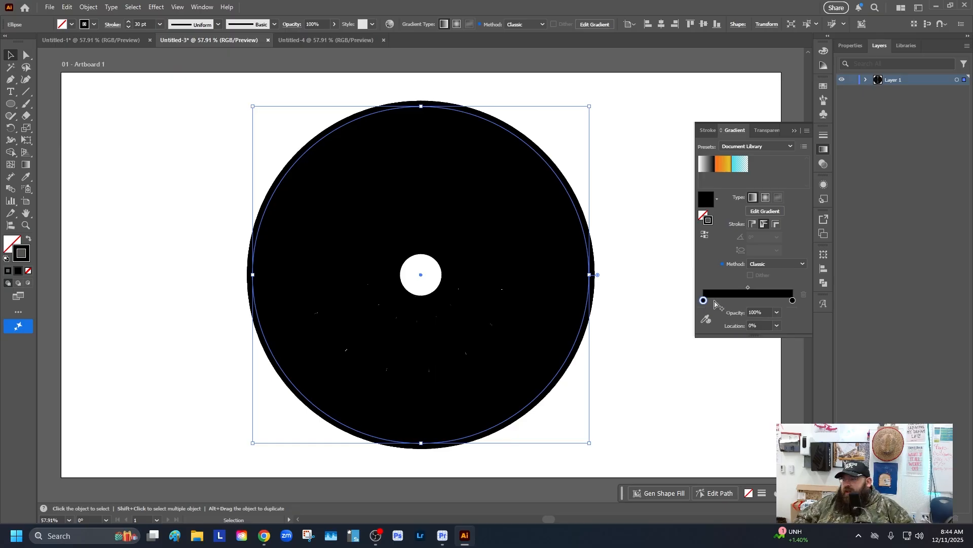
left_click(718, 301)
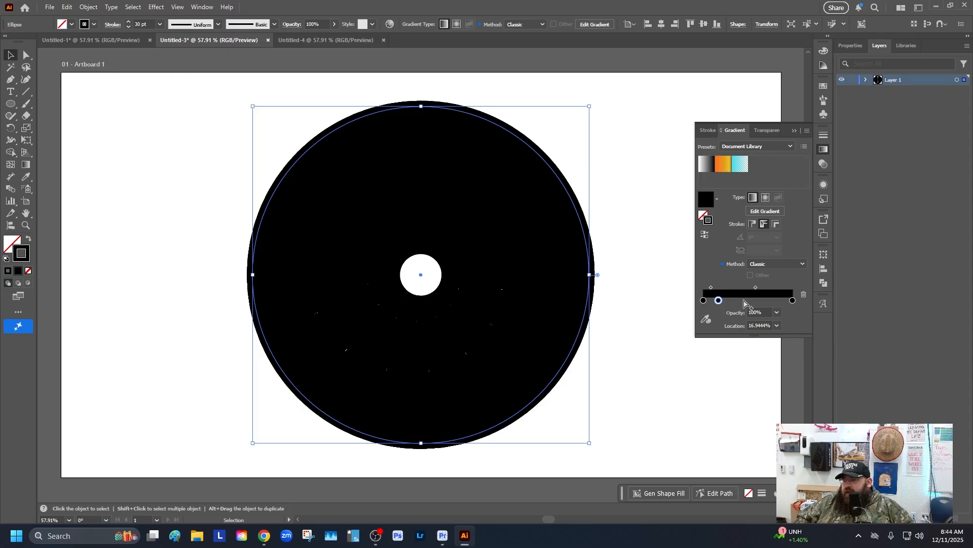
left_click(744, 301)
left_click(771, 301)
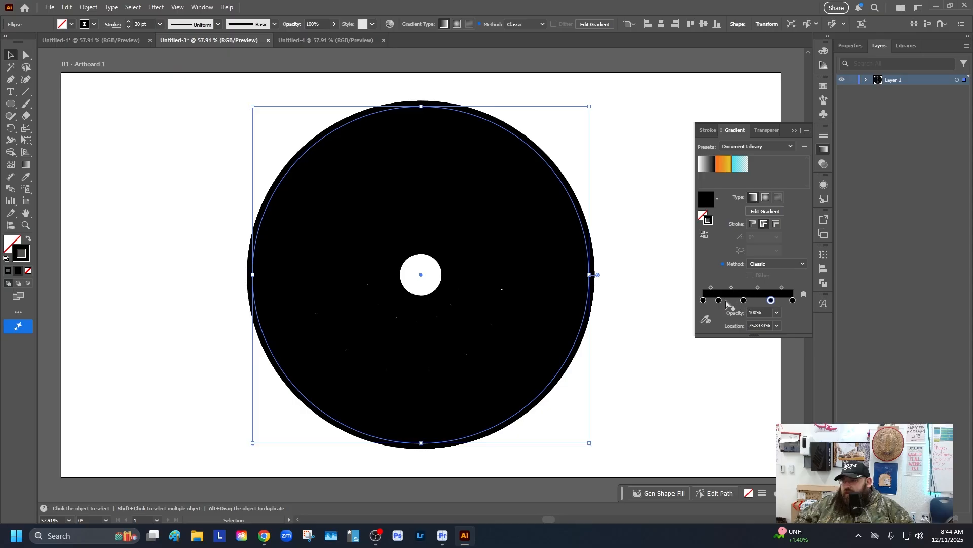
left_click_drag(720, 302, 749, 301)
left_click(725, 302)
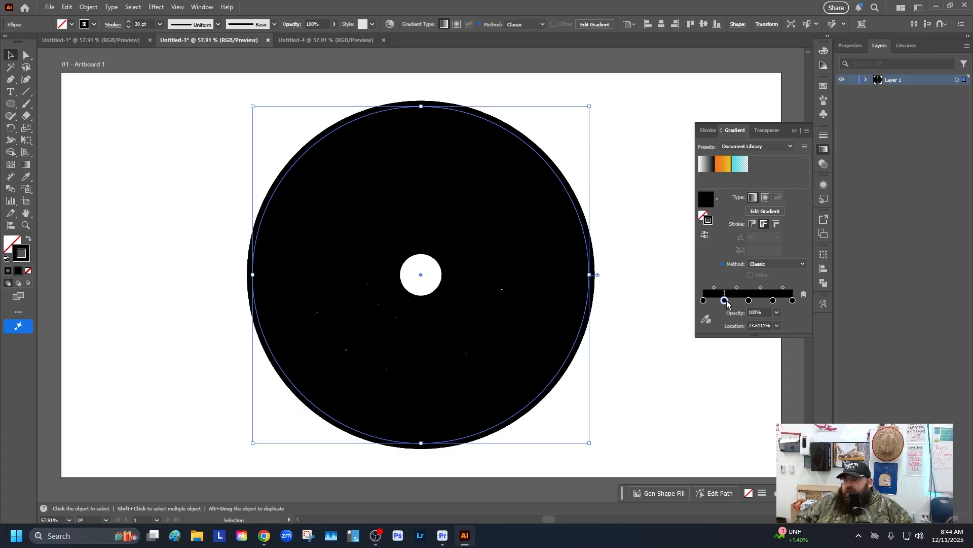
Step: Colour the three middle gradient stops magenta, cyan and yellow, in that order
double_click(725, 301)
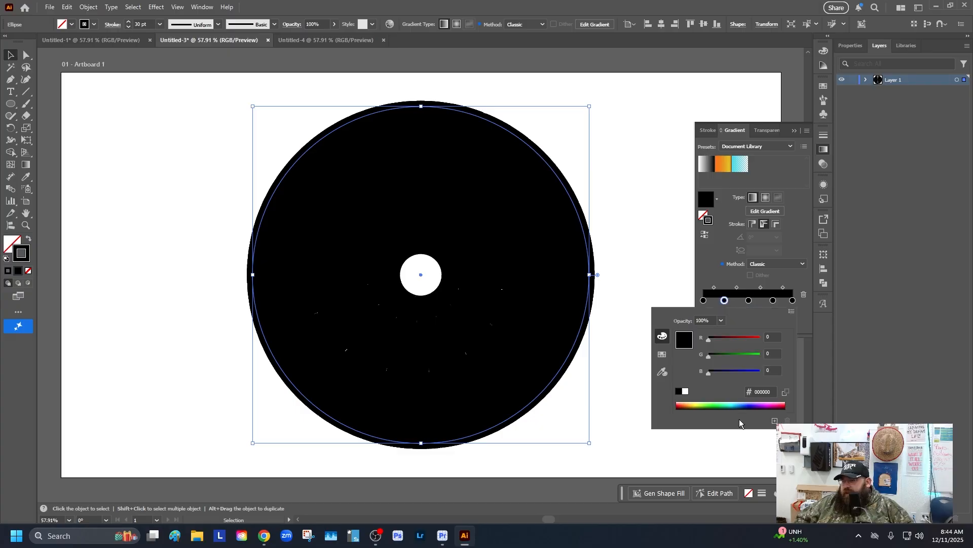
left_click_drag(762, 404, 769, 404)
left_click(749, 302)
double_click(749, 301)
left_click(734, 405)
double_click(773, 301)
left_click(694, 405)
Step: Try orange on the gradient's end stop and set it back to black
double_click(792, 300)
left_click(685, 407)
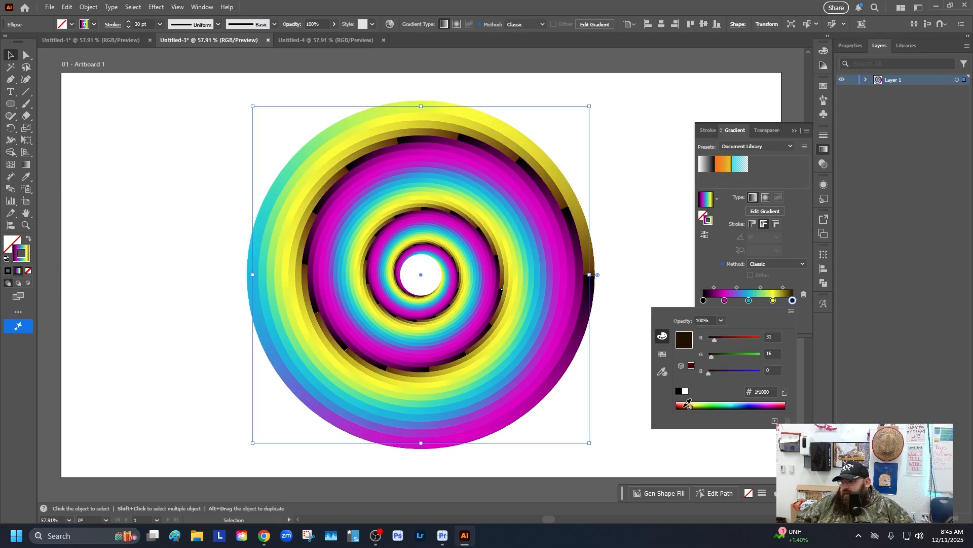
left_click(688, 405)
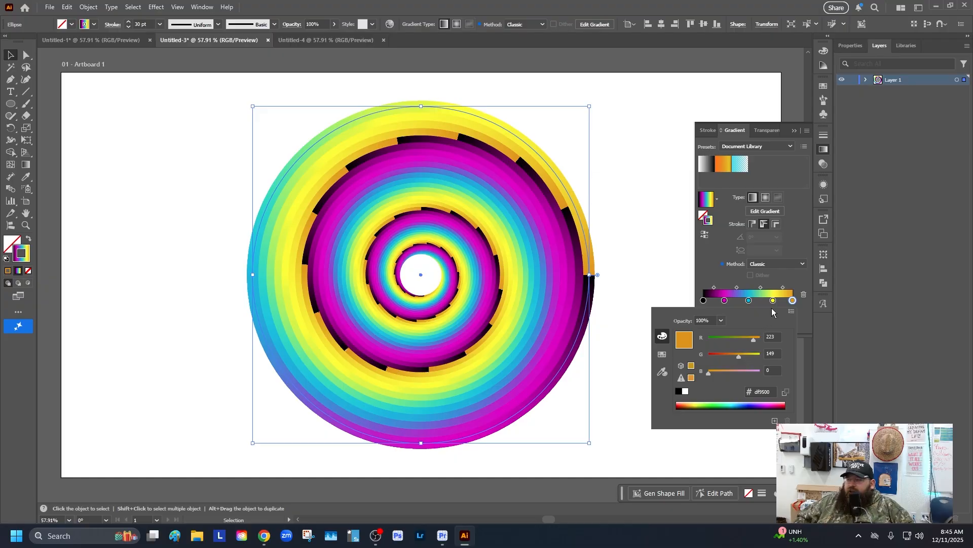
left_click(679, 392)
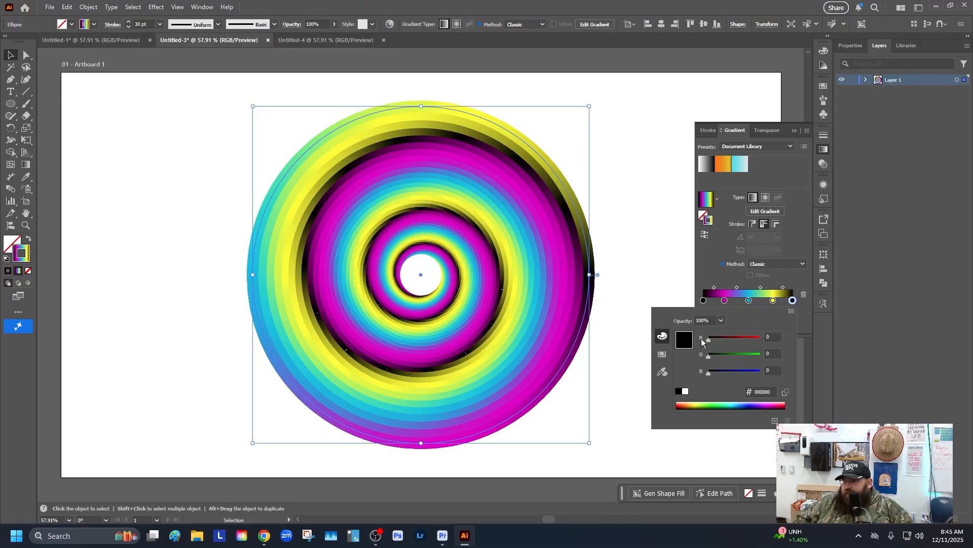
Step: Recolour the three middle gradient stops blue, golden yellow and orange-red, in that order
left_click(724, 300)
left_click(686, 405)
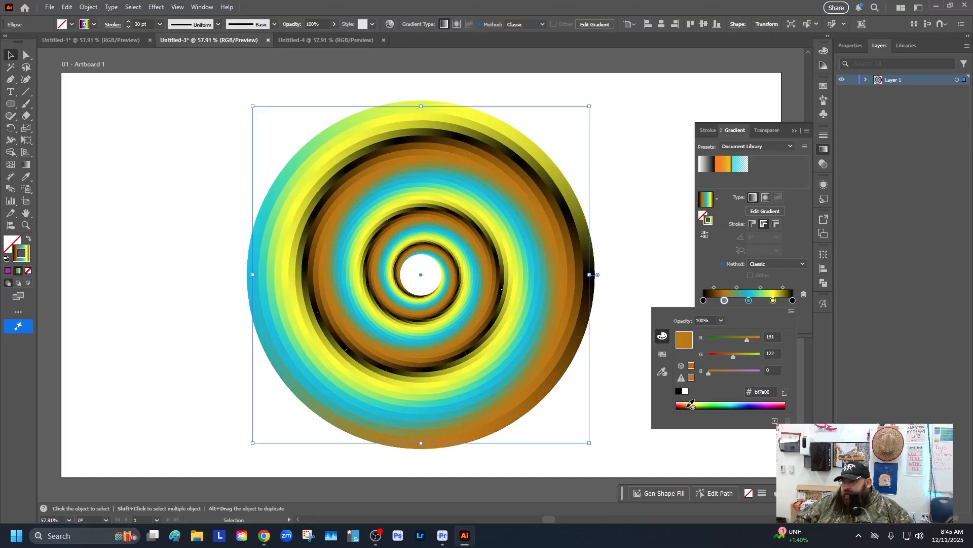
left_click(736, 406)
left_click(749, 300)
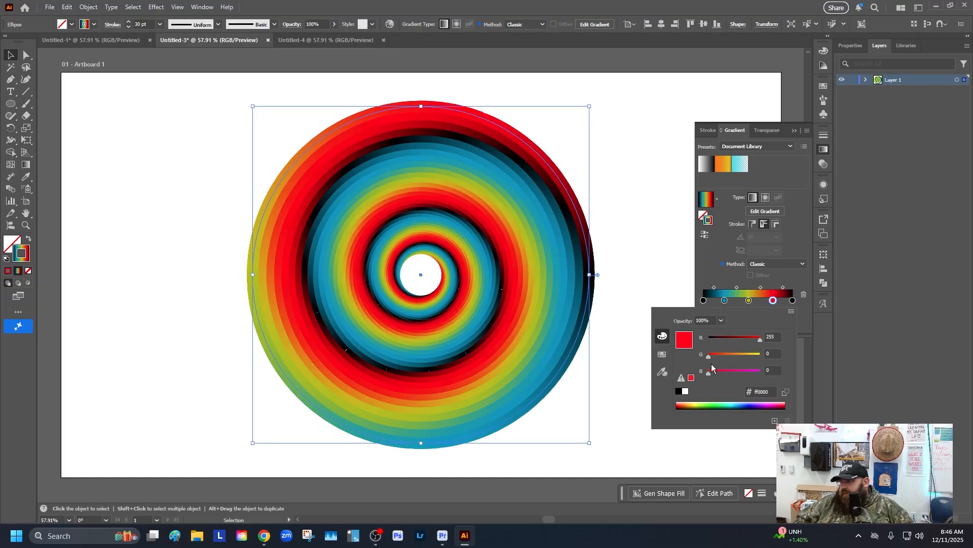
left_click(698, 405)
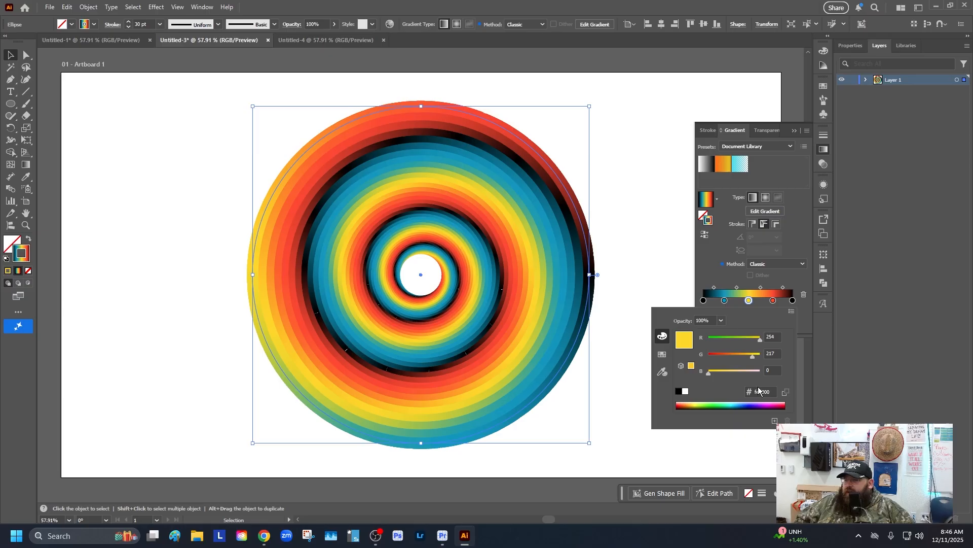
left_click(704, 267)
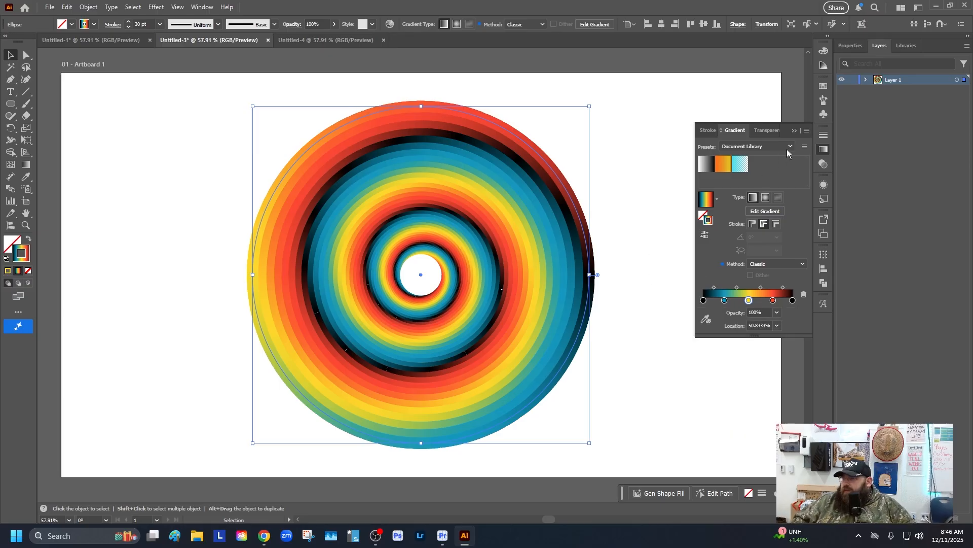
Step: Add a 1920 x 1080 px artboard-sized rectangle filled with #1e1e1e and without a stroke, placed behind the spiral circle
left_click(794, 131)
left_click(655, 278)
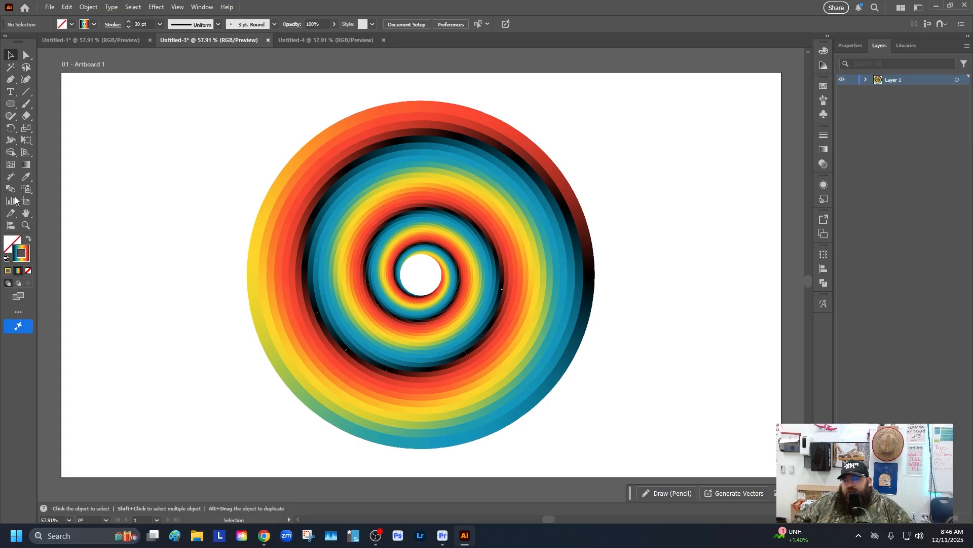
left_click(16, 243)
double_click(16, 242)
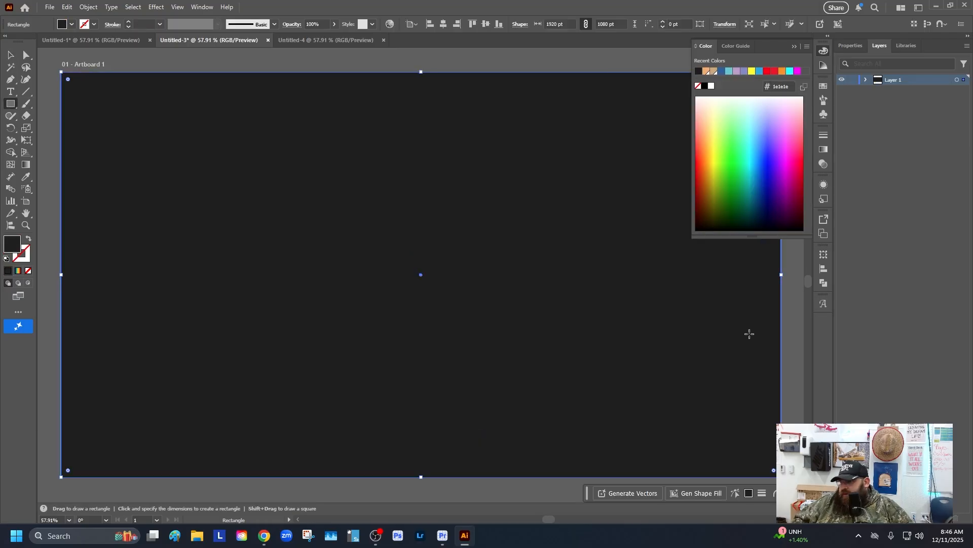
left_click(569, 108)
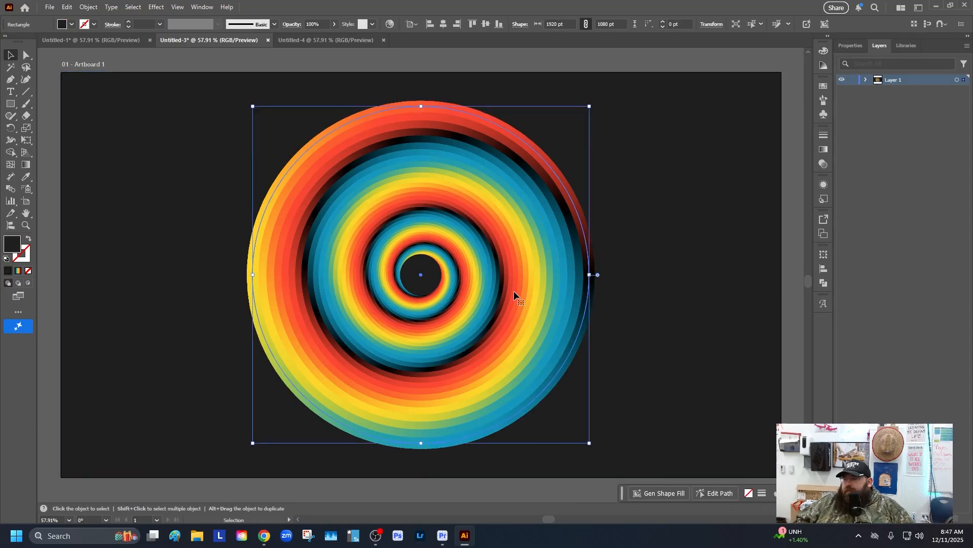
Step: Open the Transform effect applied to the spiral circle for editing
left_click(513, 291)
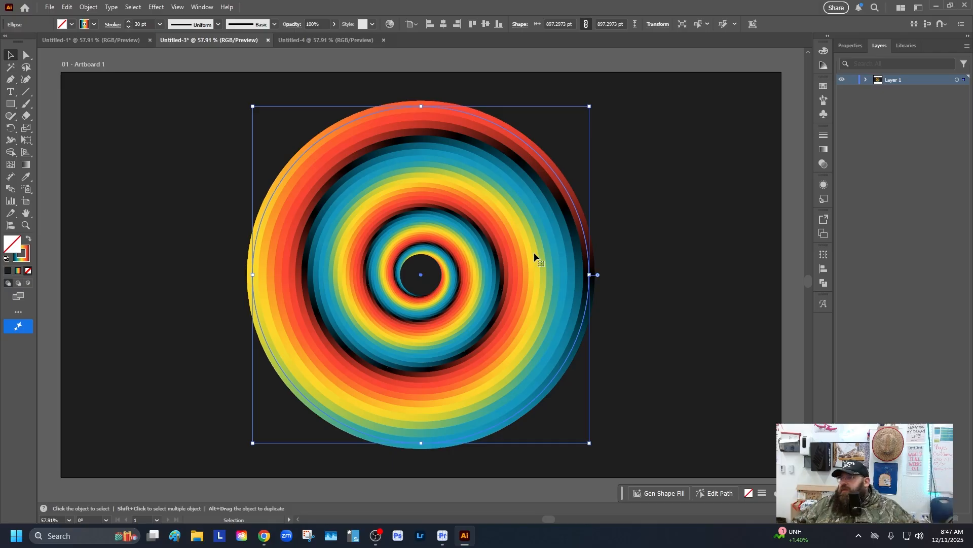
left_click(824, 185)
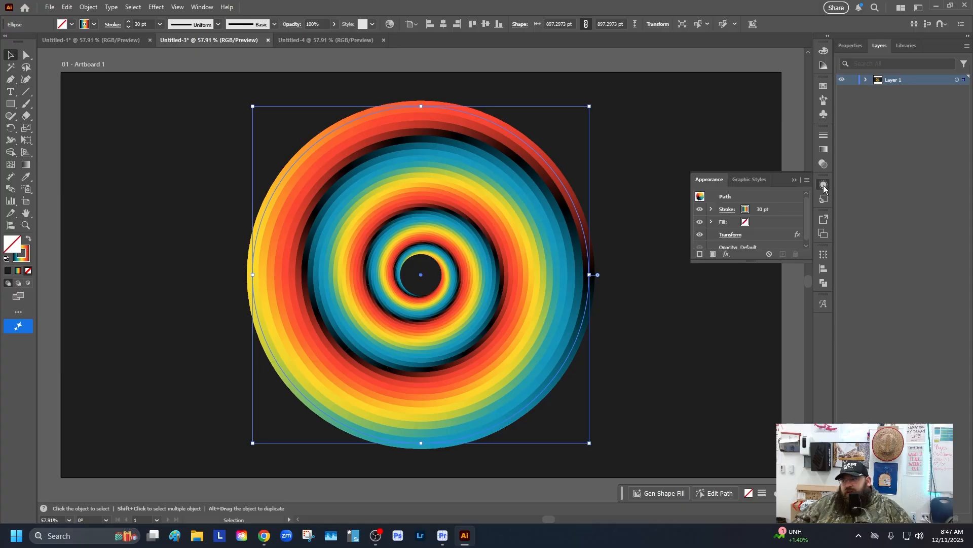
left_click(201, 7)
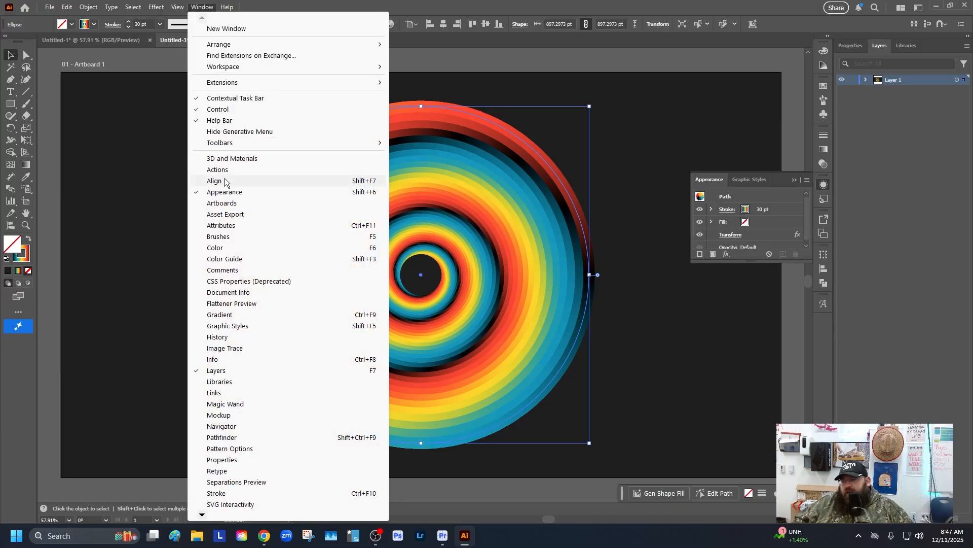
left_click(567, 7)
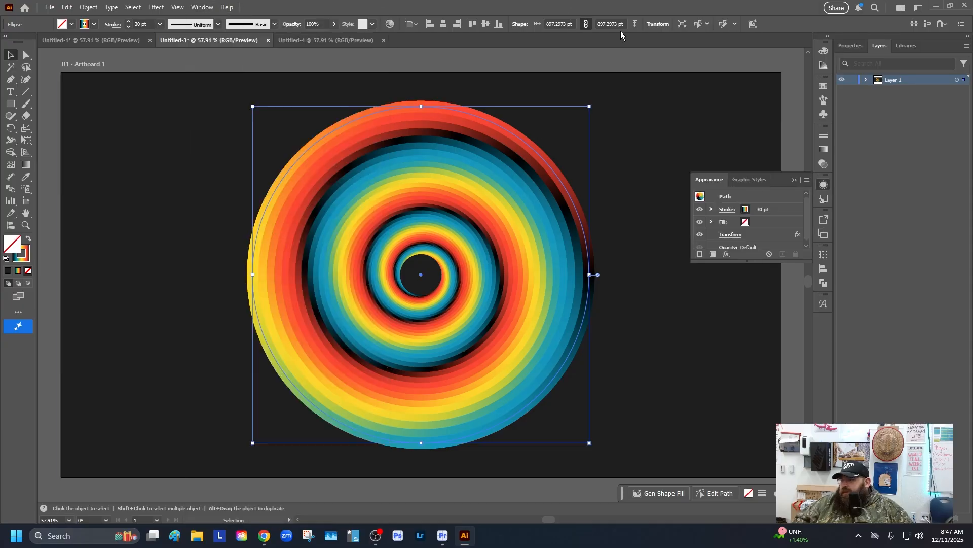
left_click(734, 235)
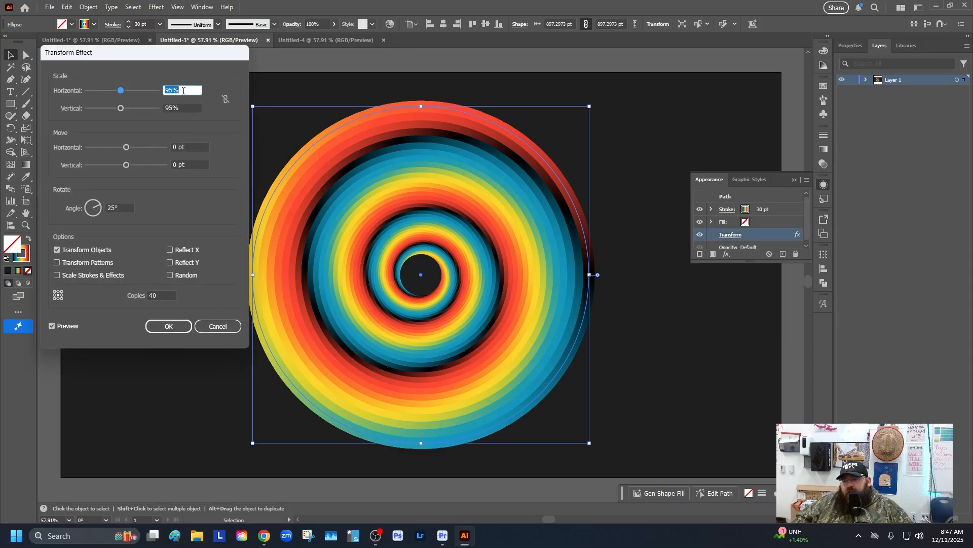
Step: Try different Transform scale values for the copies, such as 96% horizontal with 93% vertical and 97% horizontal with 95% vertical
key("Down")
key("Up")
key("Up")
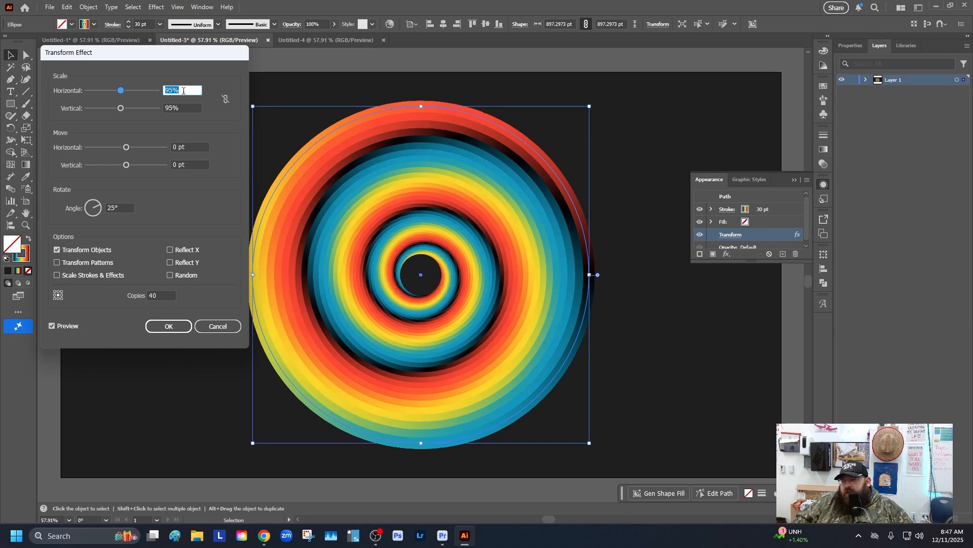
key("Tab")
key("Up")
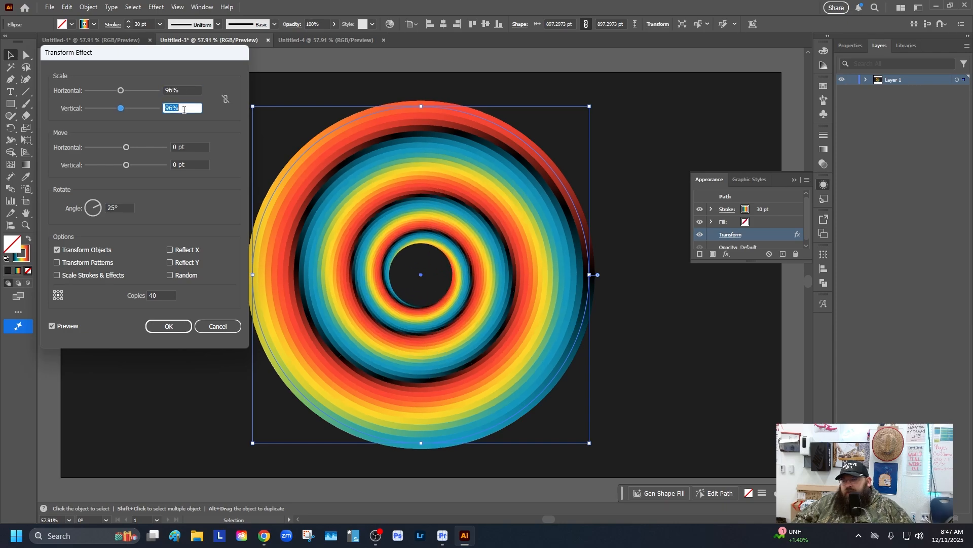
key("Down")
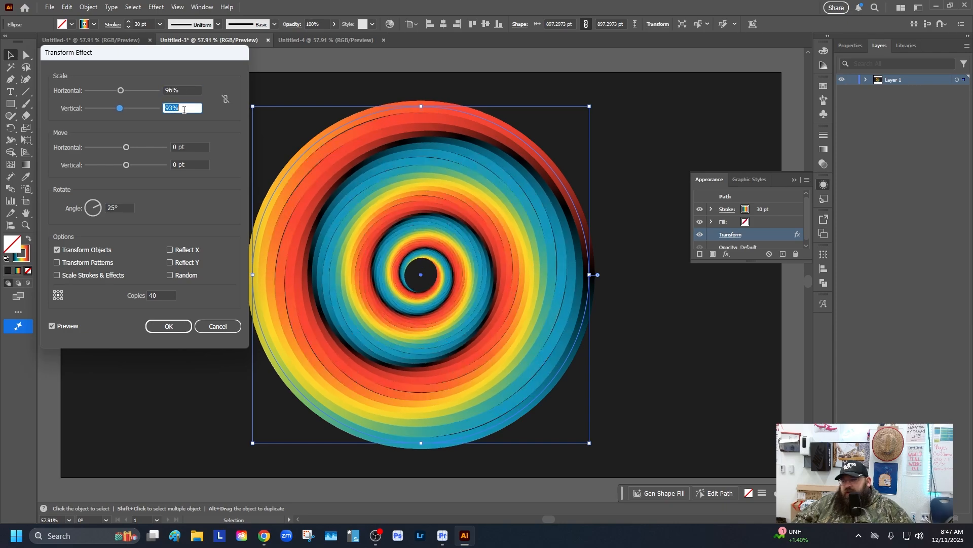
left_click(188, 89)
key("Up")
key("Up")
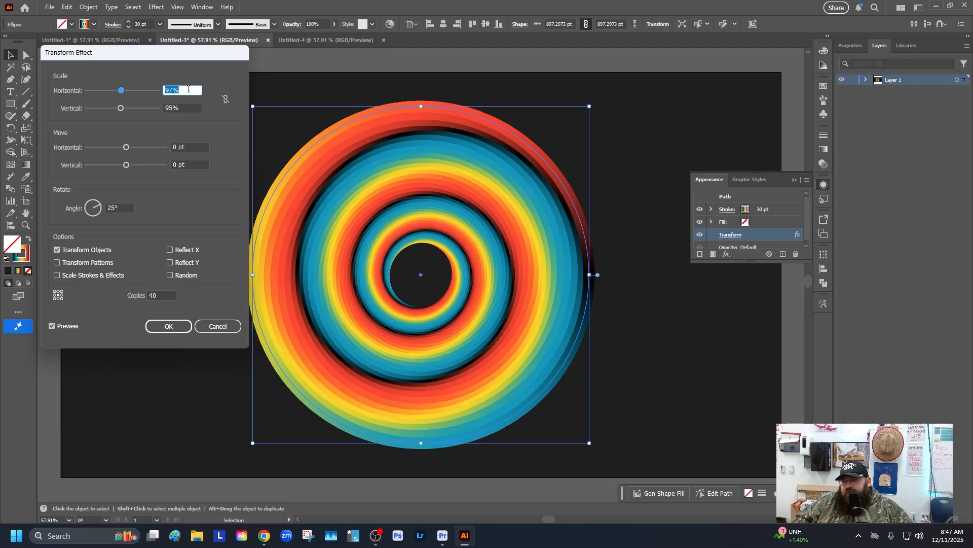
Step: Set both the horizontal and vertical scale of the Transform effect to 92%
key("Down")
key("Down")
key("Down")
key("Down")
key("Down")
key("Down")
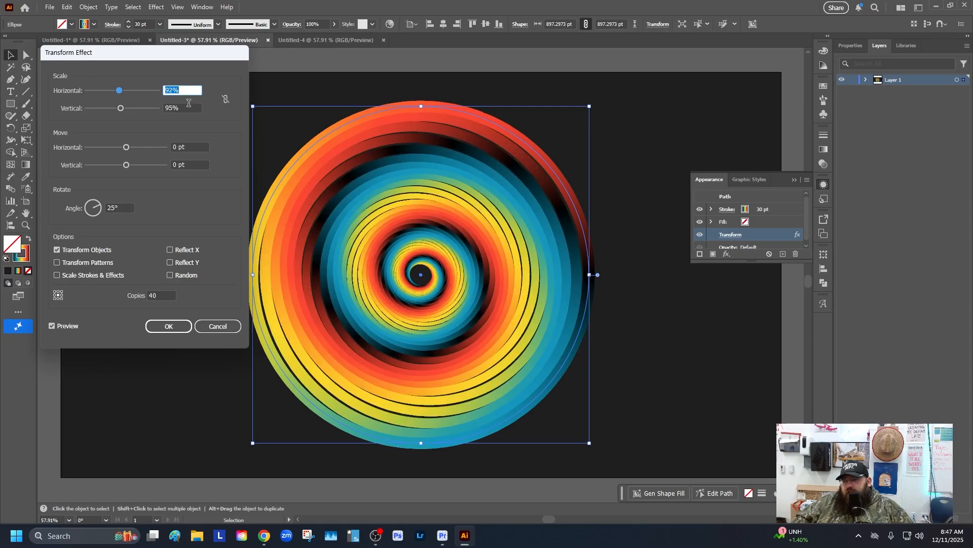
left_click(188, 106)
key("Down")
key("Down")
key("Down")
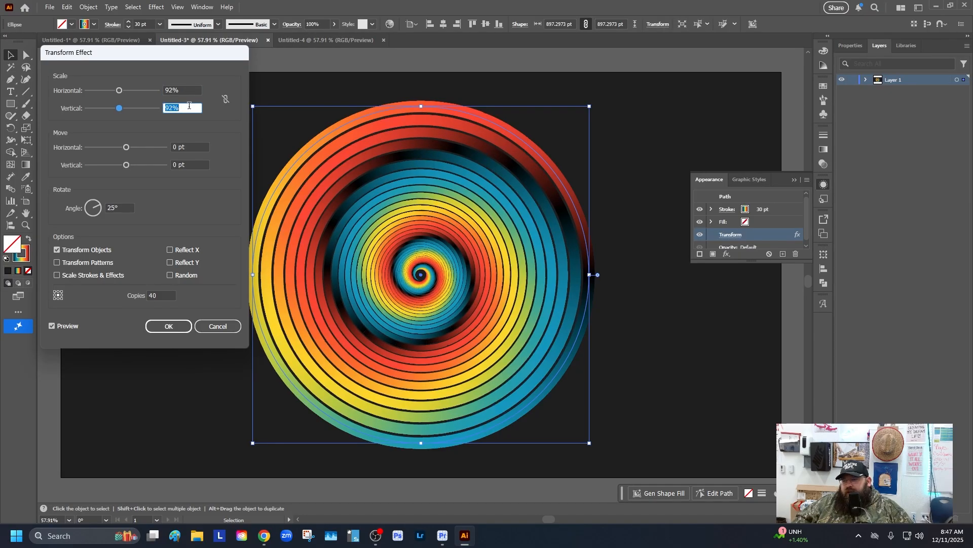
Step: Fine-tune the number of copies in the Transform effect and apply the edited effect to the circle
left_click(162, 296)
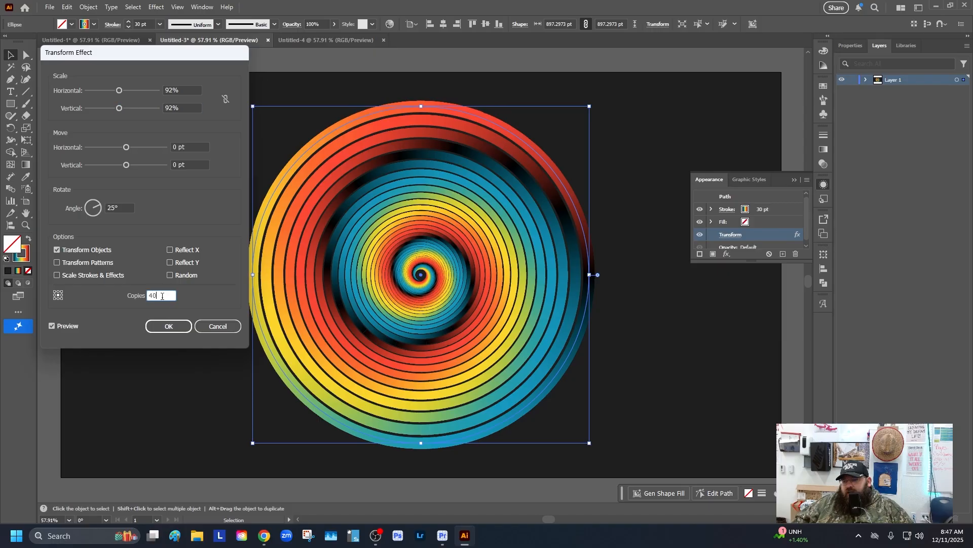
key("Up")
key("Down")
key("Down")
key("Down")
key("Down")
left_click(173, 328)
Step: Increase the circle's stroke weight to 48 pt to close the gaps between the spiral rings
left_click(26, 257)
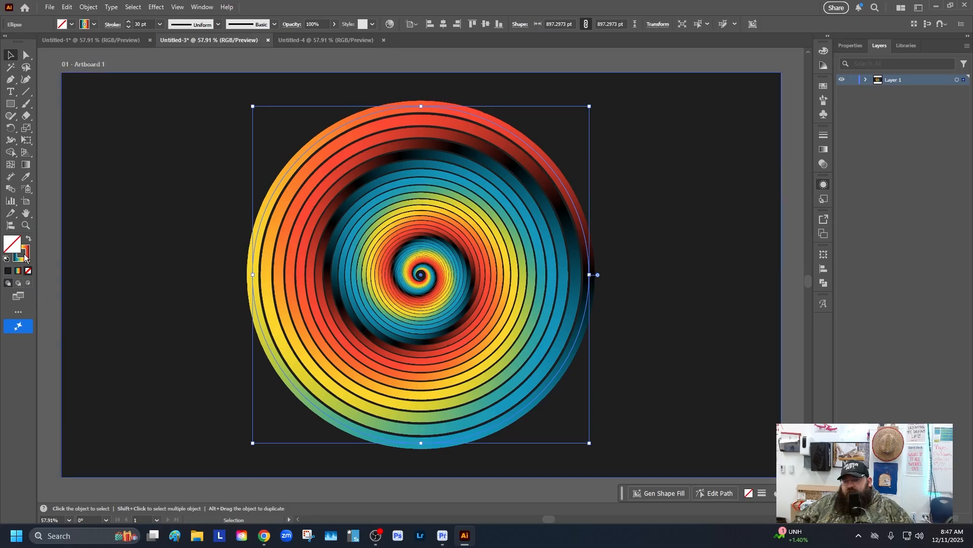
left_click(128, 22)
left_click(129, 22)
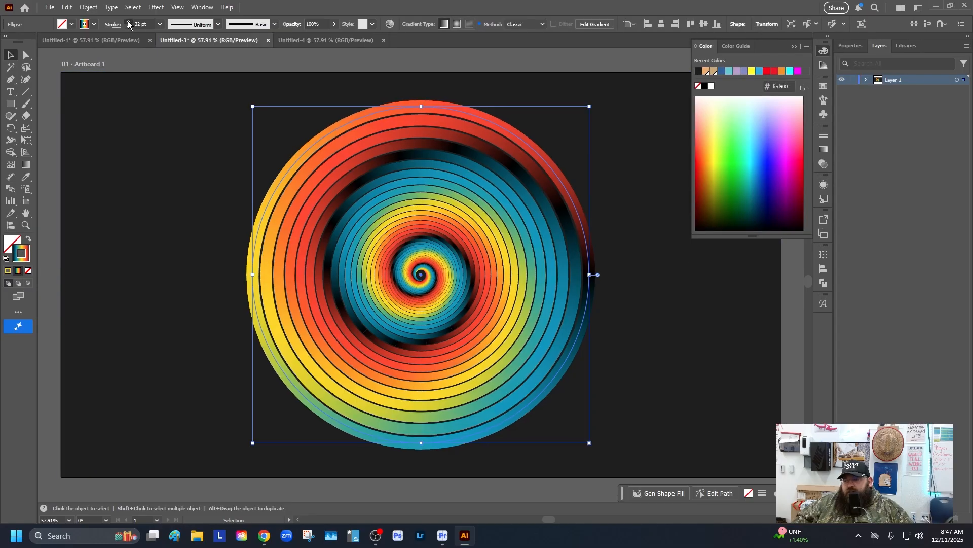
left_click(129, 22)
left_click(129, 22)
left_click(129, 22)
left_click(129, 22)
left_click(128, 22)
left_click(129, 22)
left_click(128, 22)
left_click(128, 22)
left_click(128, 22)
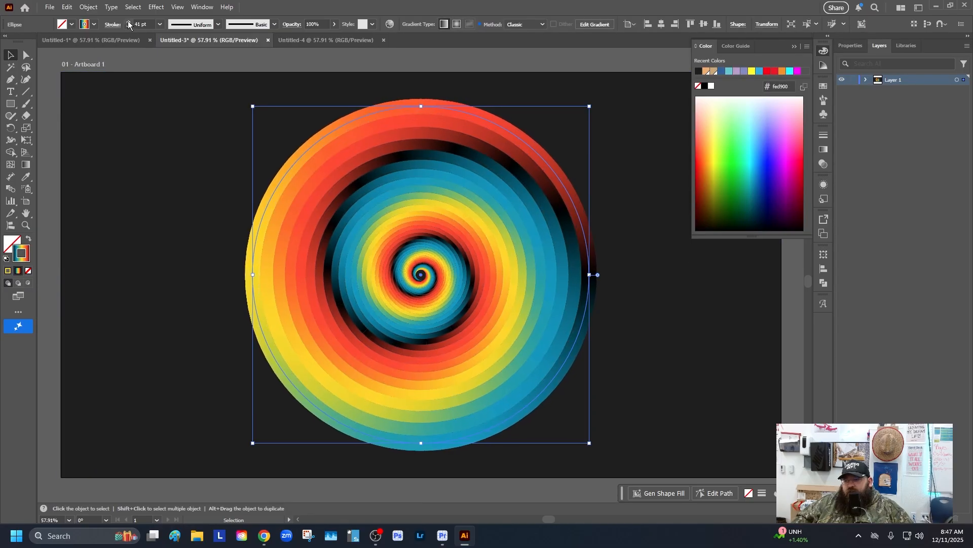
left_click(128, 22)
left_click(128, 22)
left_click(129, 21)
left_click(129, 21)
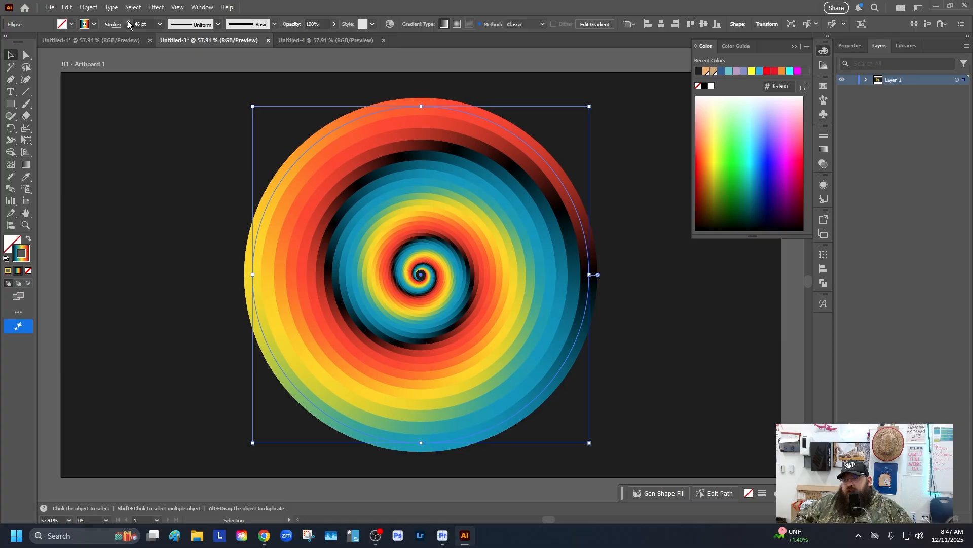
left_click(128, 22)
left_click(129, 22)
left_click(128, 21)
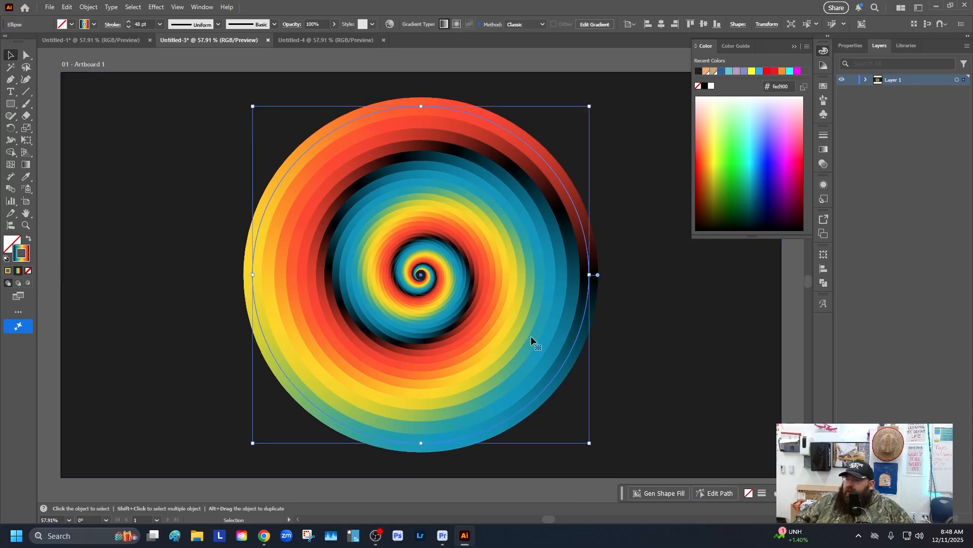
Step: Apply a Radial Blur effect to the spiral circle with amount 10, the Spin method and Good quality
left_click(156, 7)
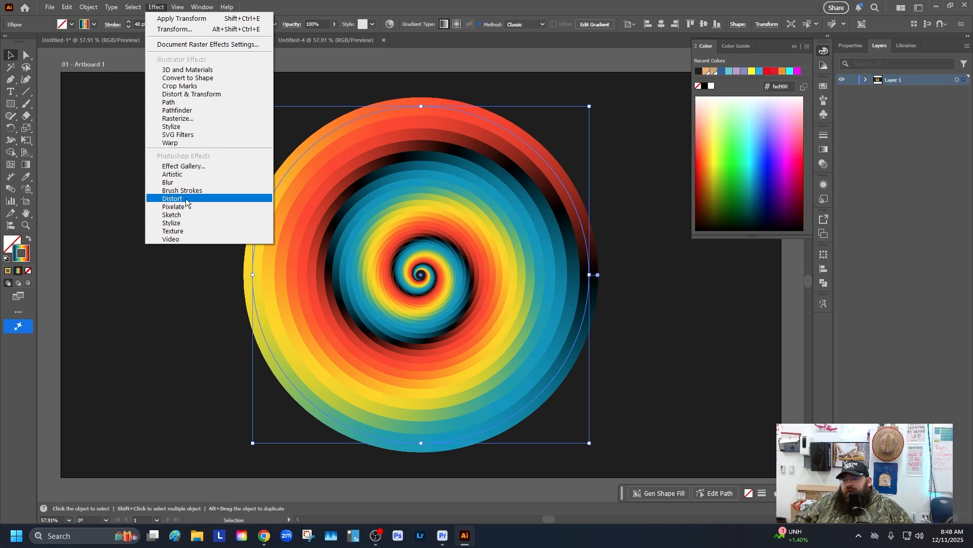
mouse_move(175, 183)
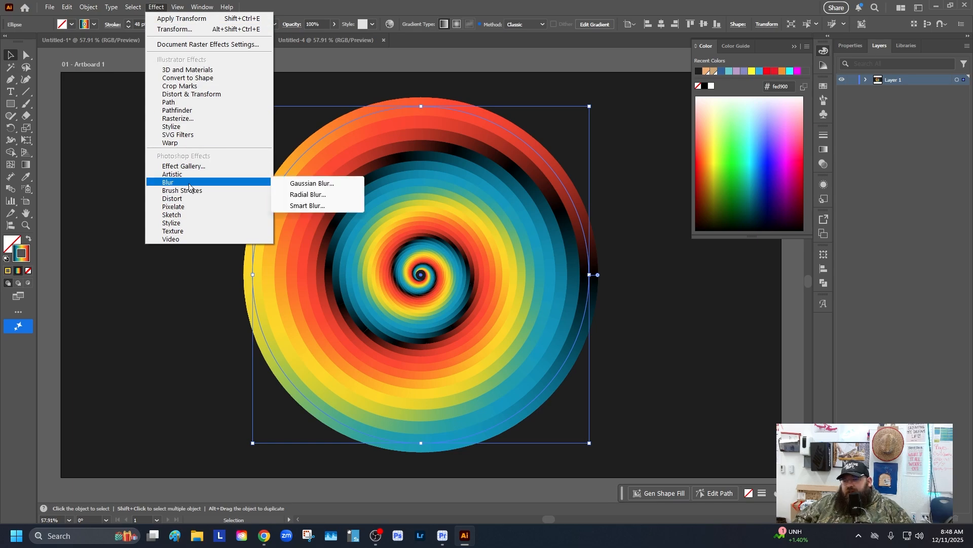
left_click(323, 194)
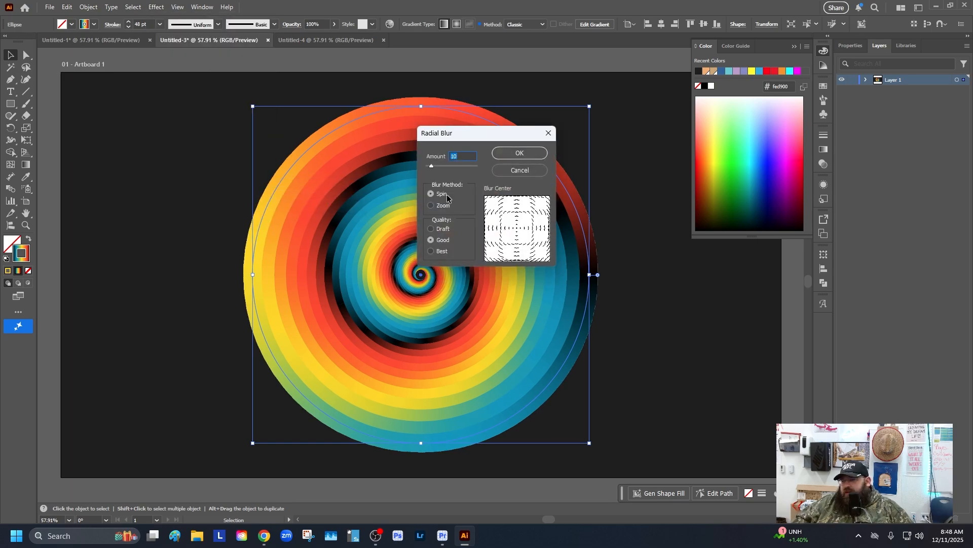
left_click(515, 153)
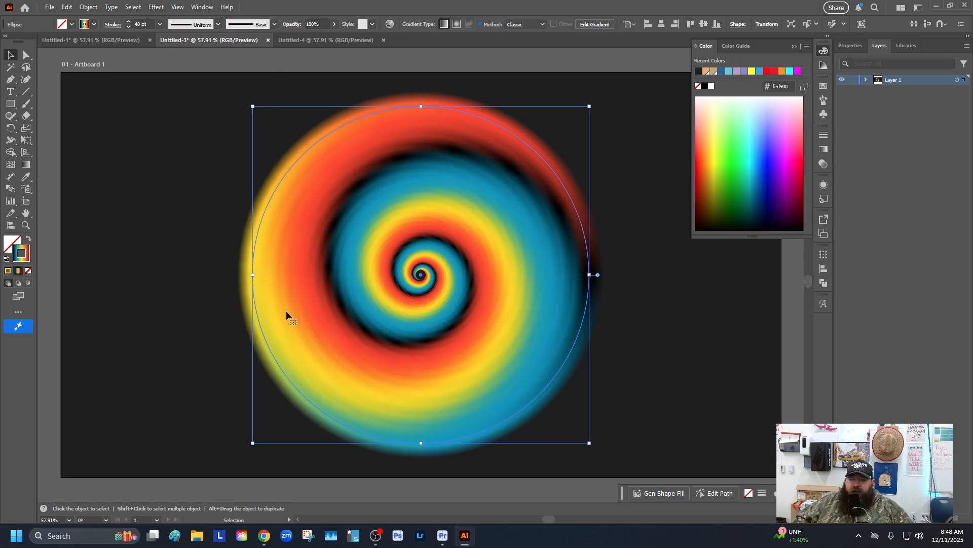
Step: Apply a Grain texture effect of the Regular type to the spiral circle and strengthen its grain
left_click(156, 7)
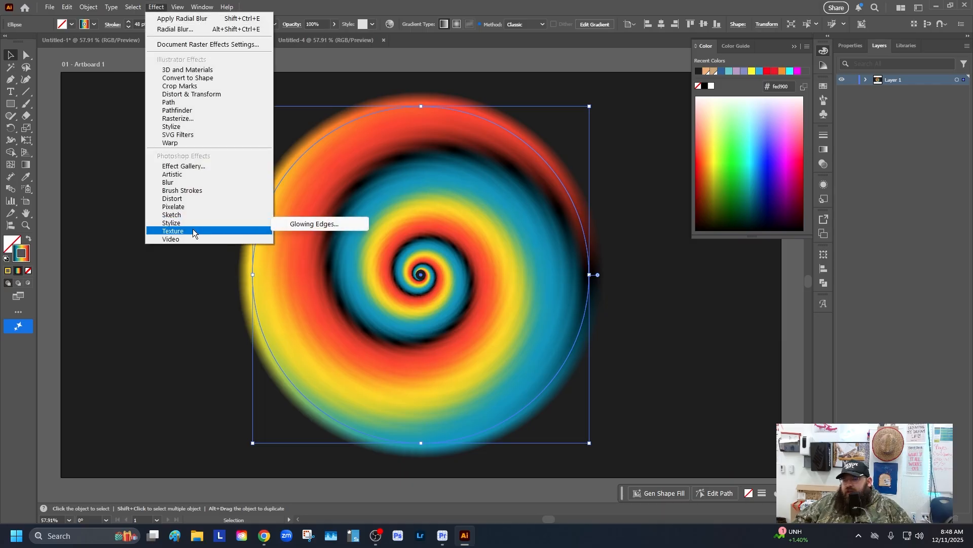
mouse_move(193, 231)
left_click(310, 243)
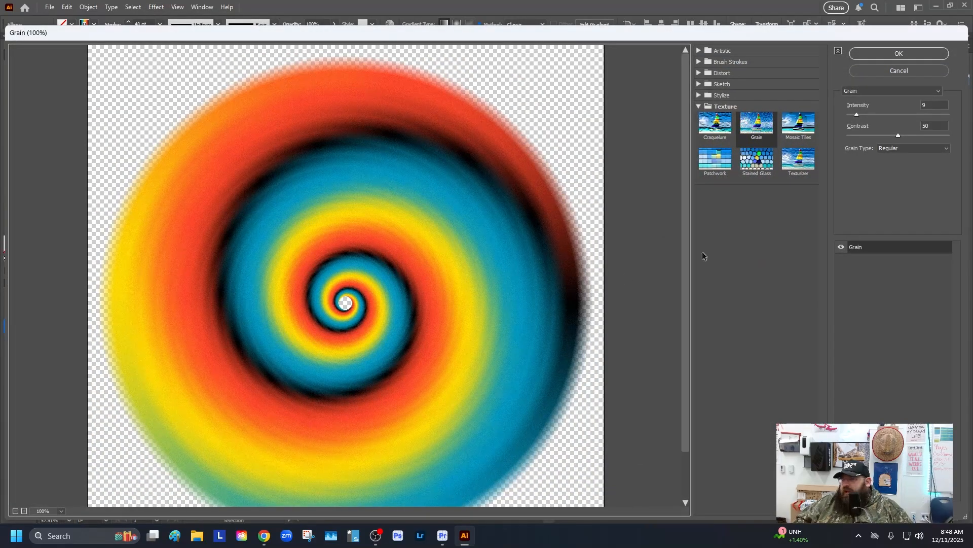
left_click(899, 52)
left_click(823, 185)
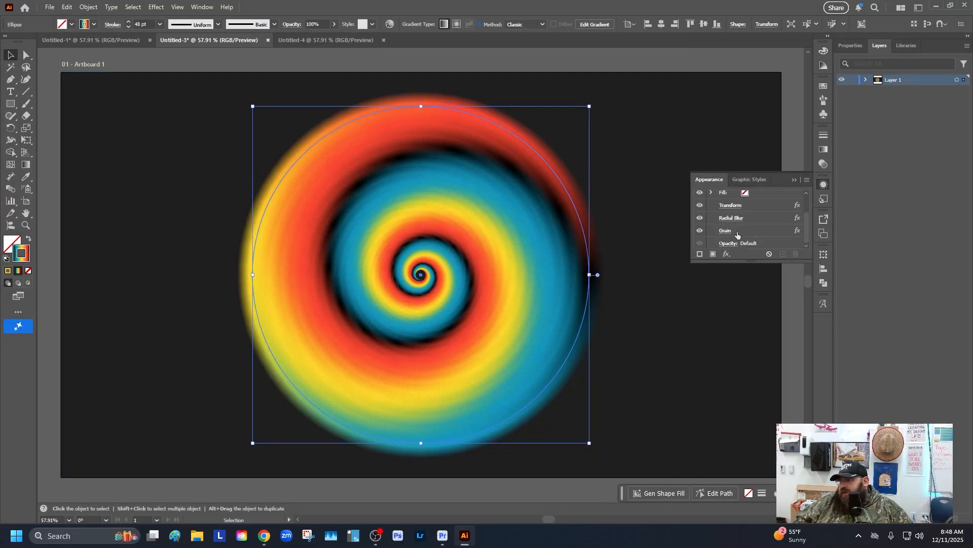
left_click(737, 231)
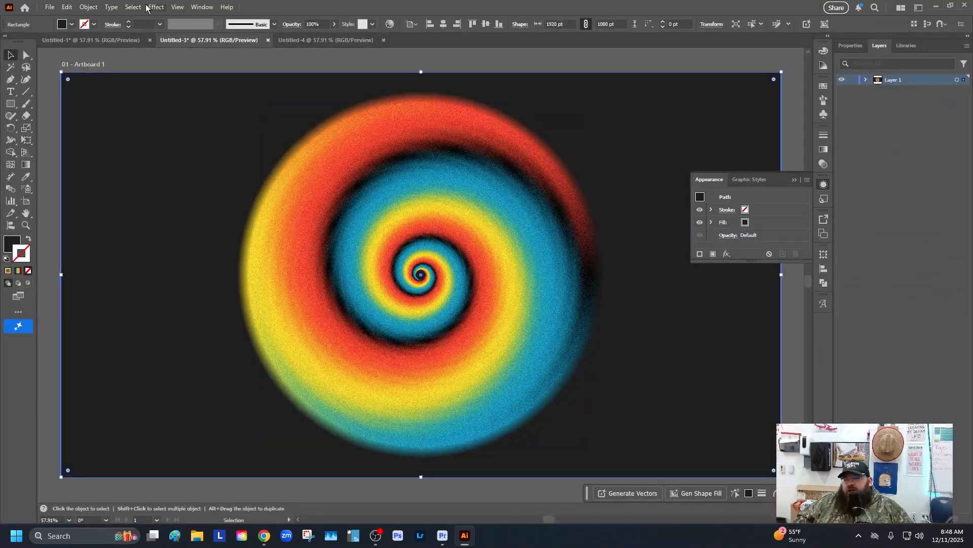
Step: Add a Grain texture to the dark background rectangle, give it a 1 pt gradient stroke and deselect it
left_click(156, 7)
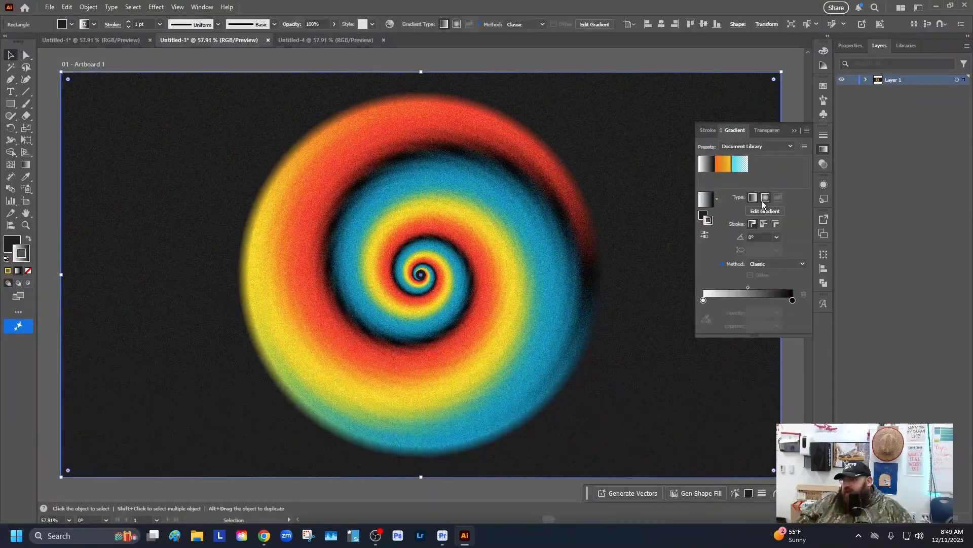
left_click(789, 348)
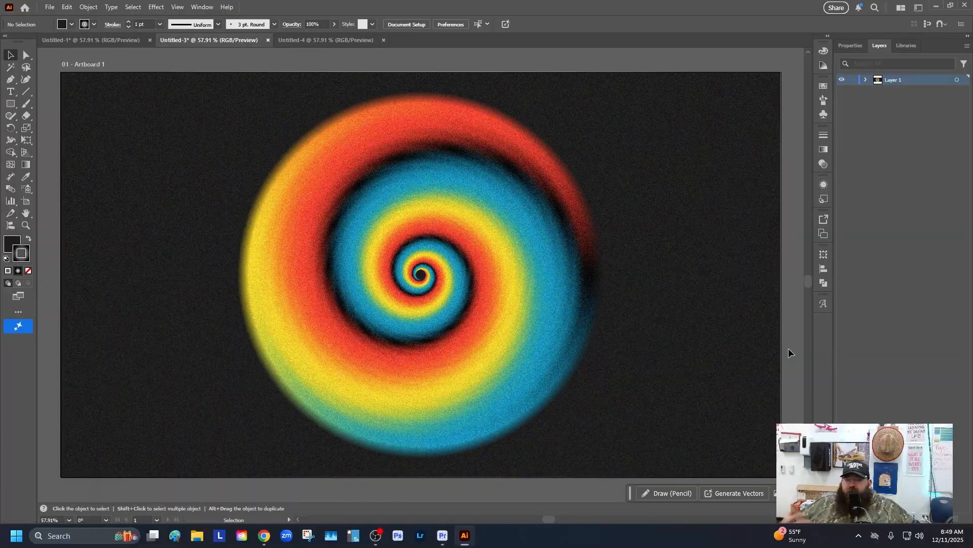